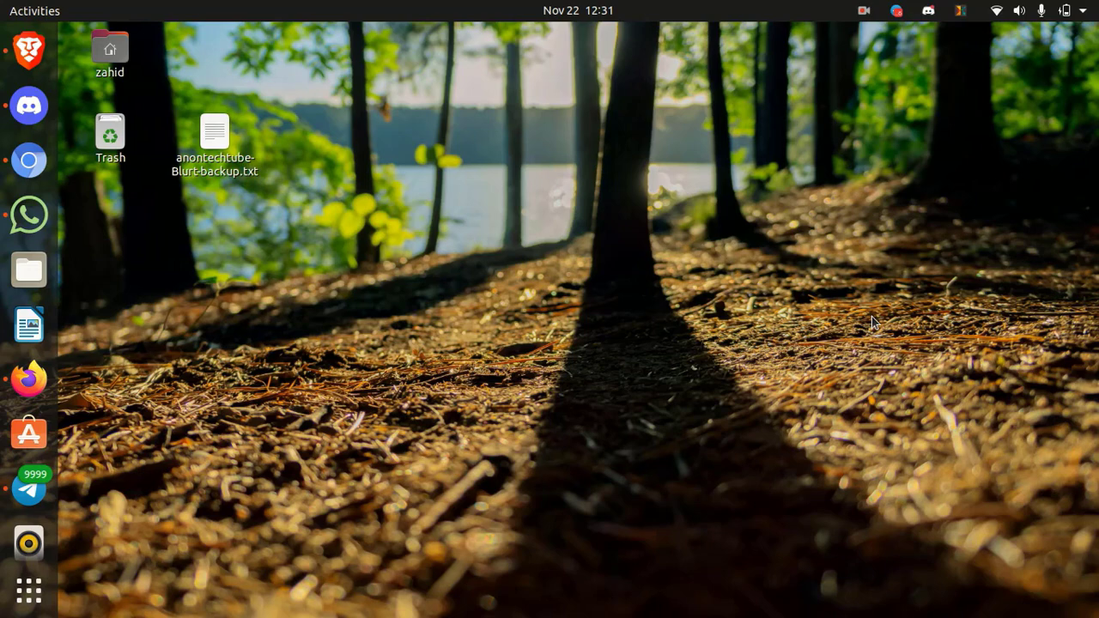
- Open the Blurt backup .txt file from the desktop in Text Editor to show the saved username, master password and keys
{"action": "left_click", "coordinate": [230, 172]}
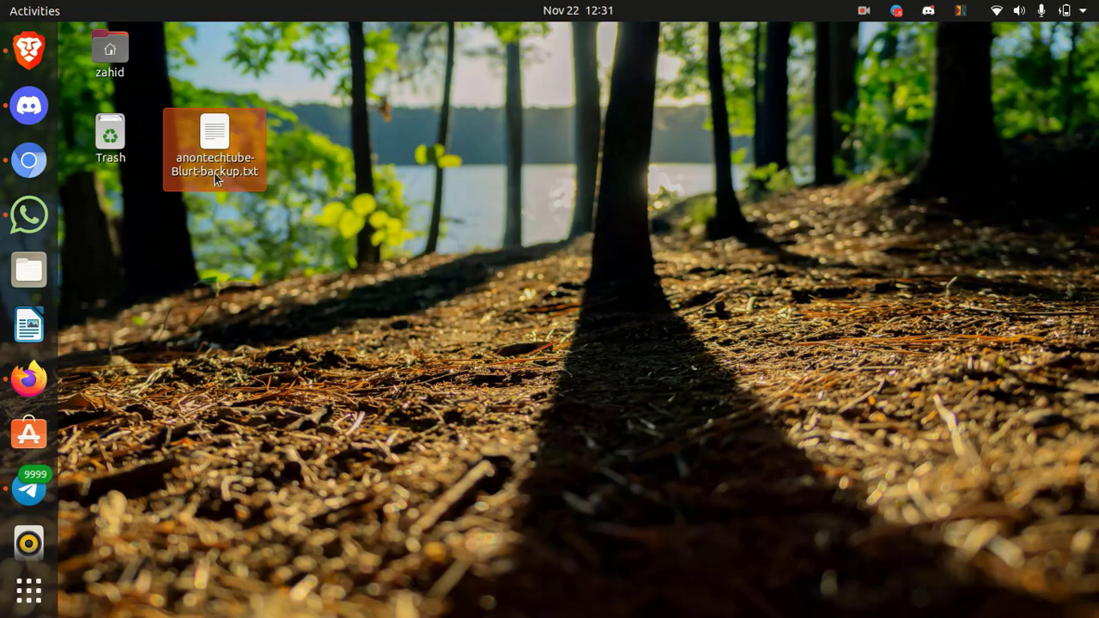
{"action": "double_click", "coordinate": [215, 176]}
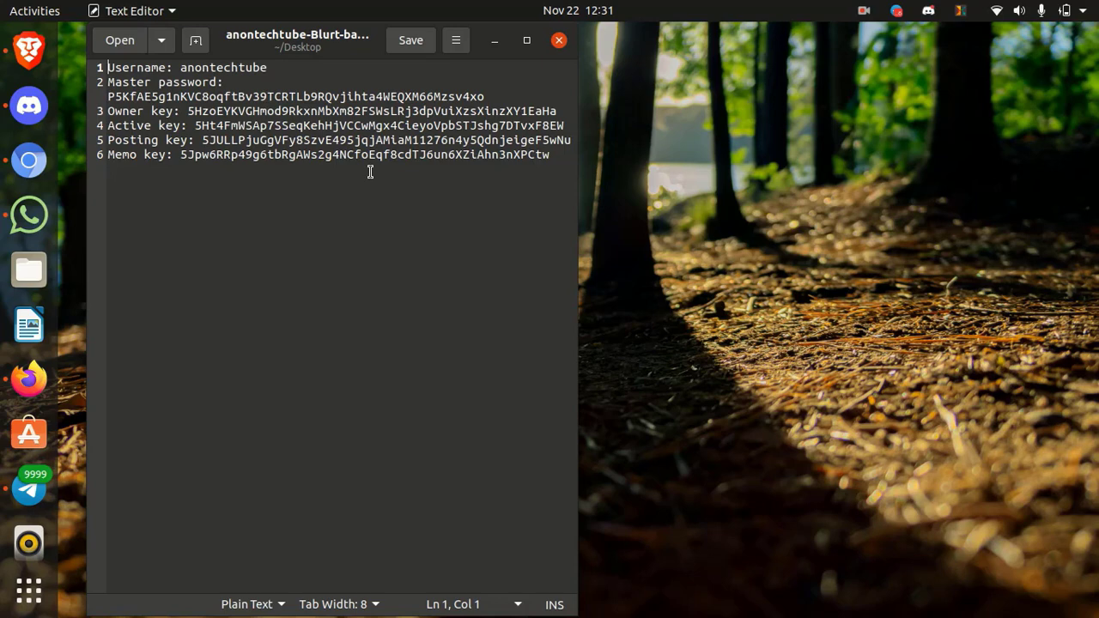
{"action": "left_click", "coordinate": [473, 215]}
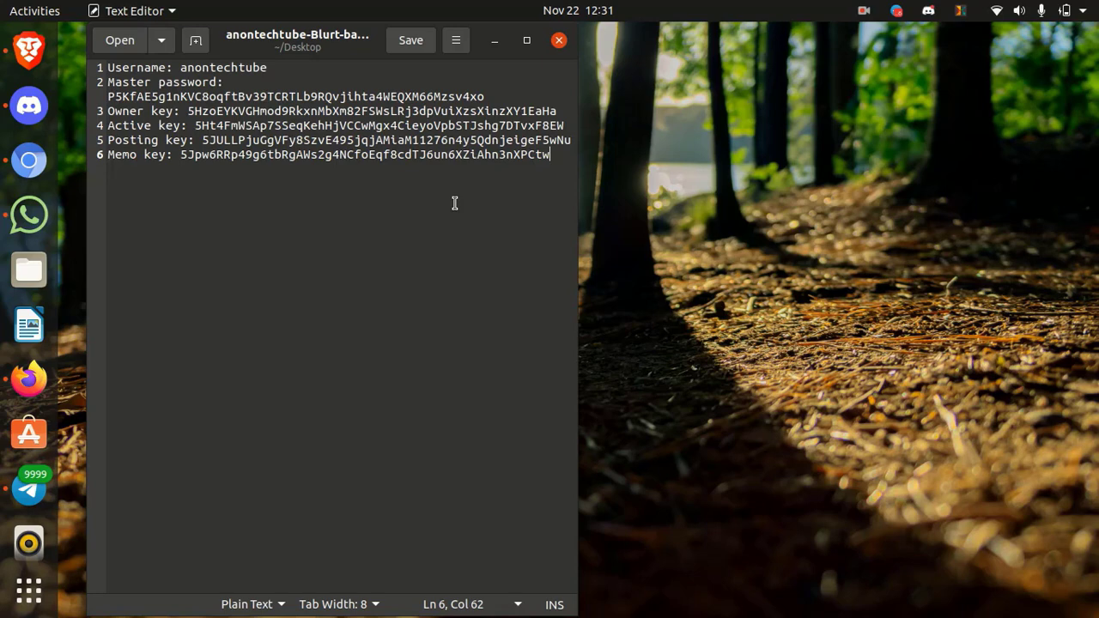
- Bring up the Blurt Wallet login form in Firefox
{"action": "left_click", "coordinate": [26, 383]}
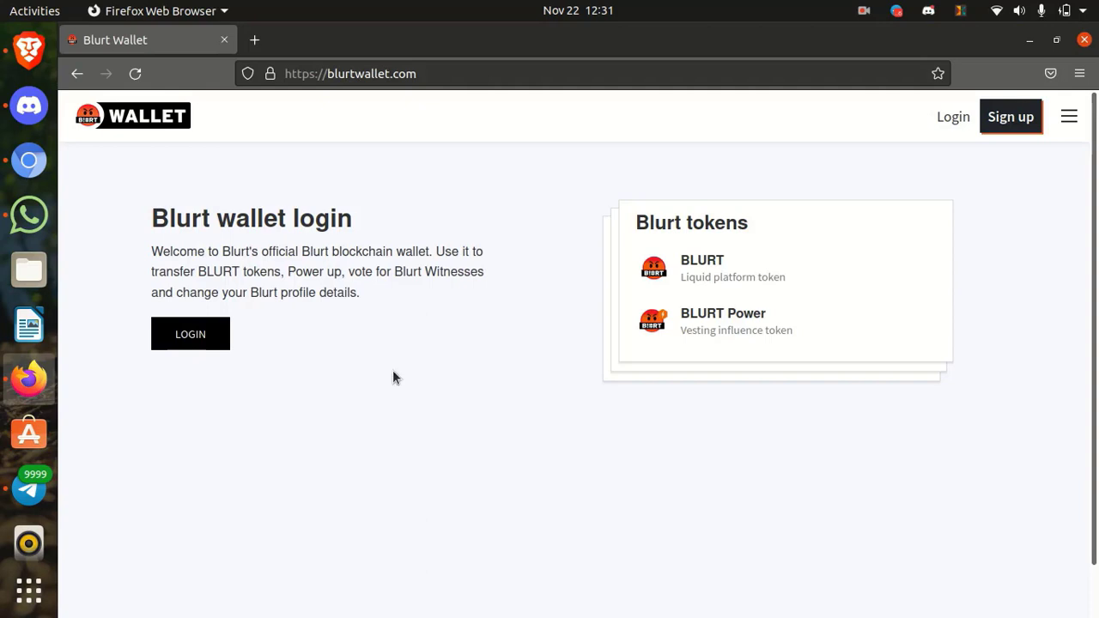
{"action": "left_click", "coordinate": [434, 74]}
{"action": "left_click", "coordinate": [464, 77]}
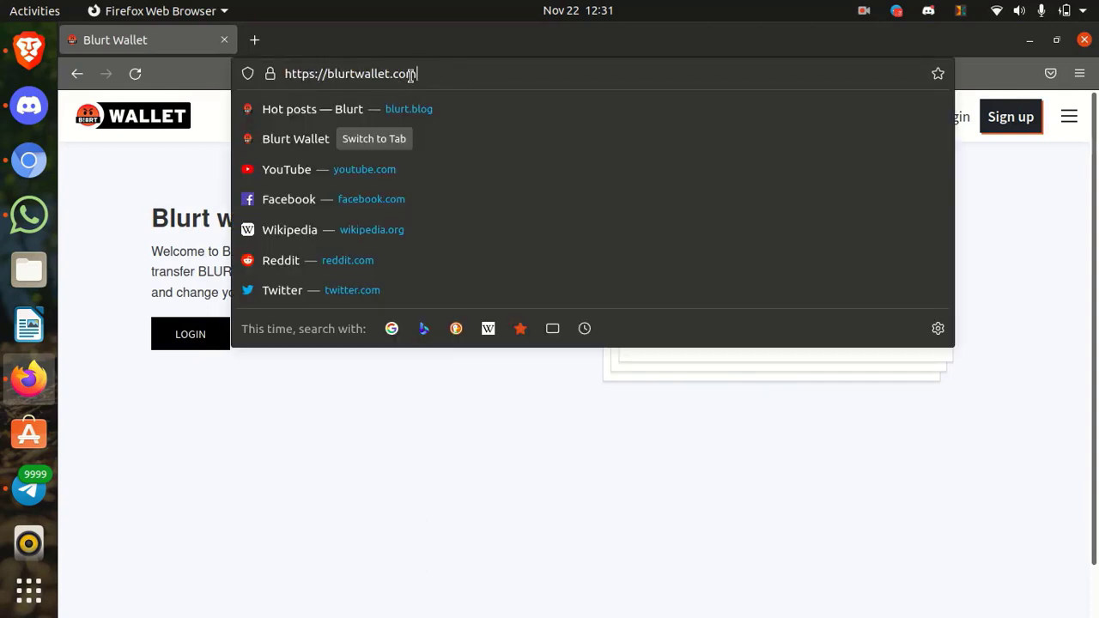
{"action": "left_click", "coordinate": [484, 438]}
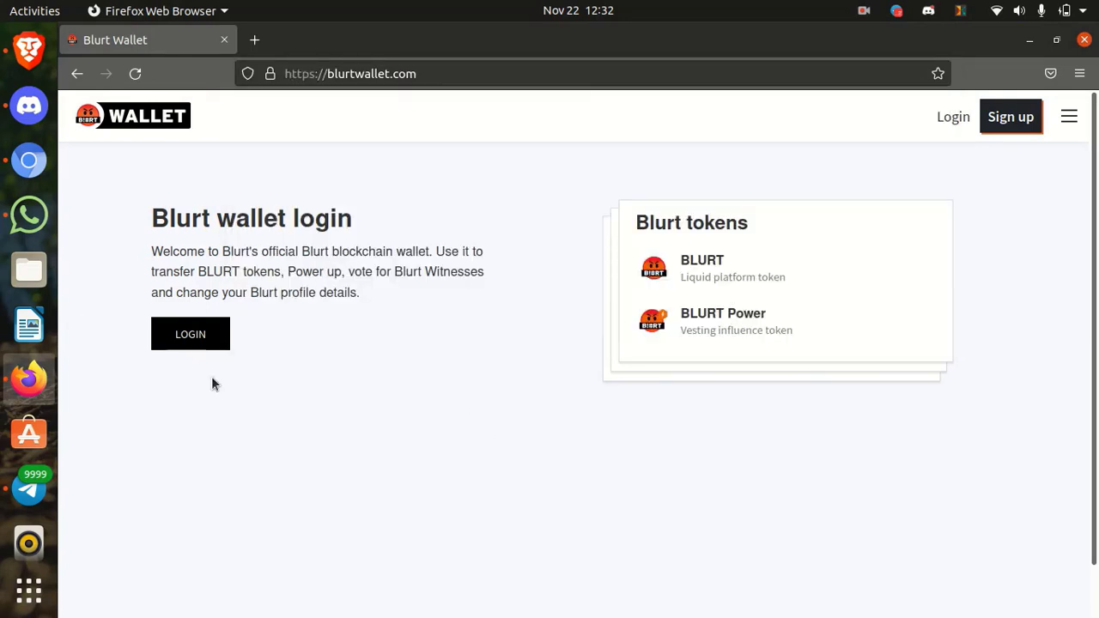
{"action": "left_click", "coordinate": [203, 336]}
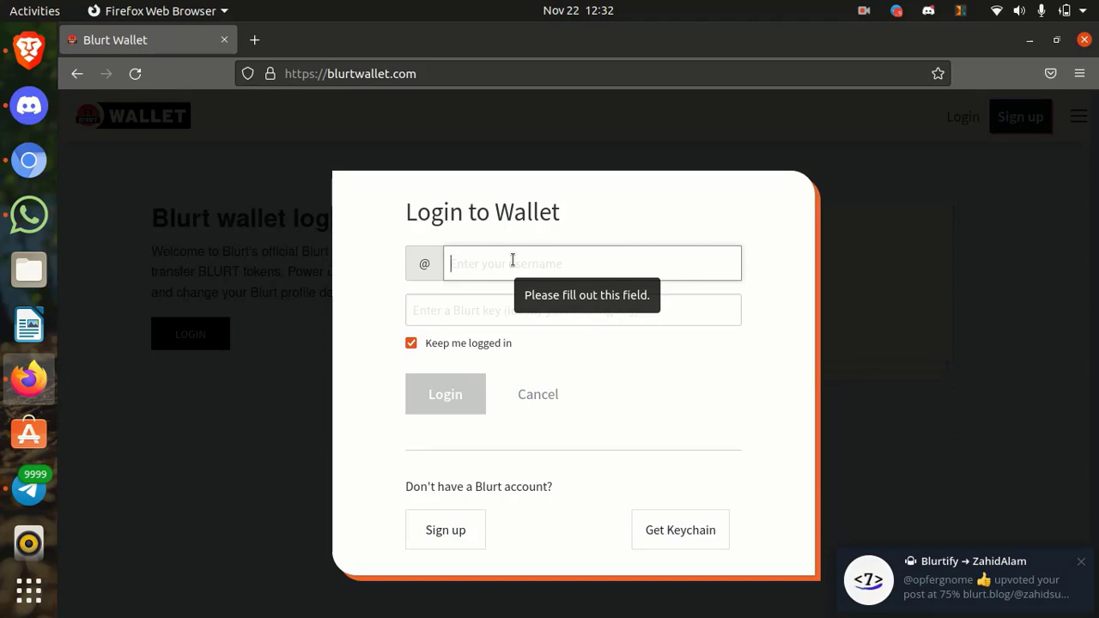
- Copy the username from the backup file into the wallet login form
{"action": "scroll", "coordinate": [29, 508], "scroll_direction": "down", "scroll_amount": 4}
{"action": "left_click", "coordinate": [28, 513]}
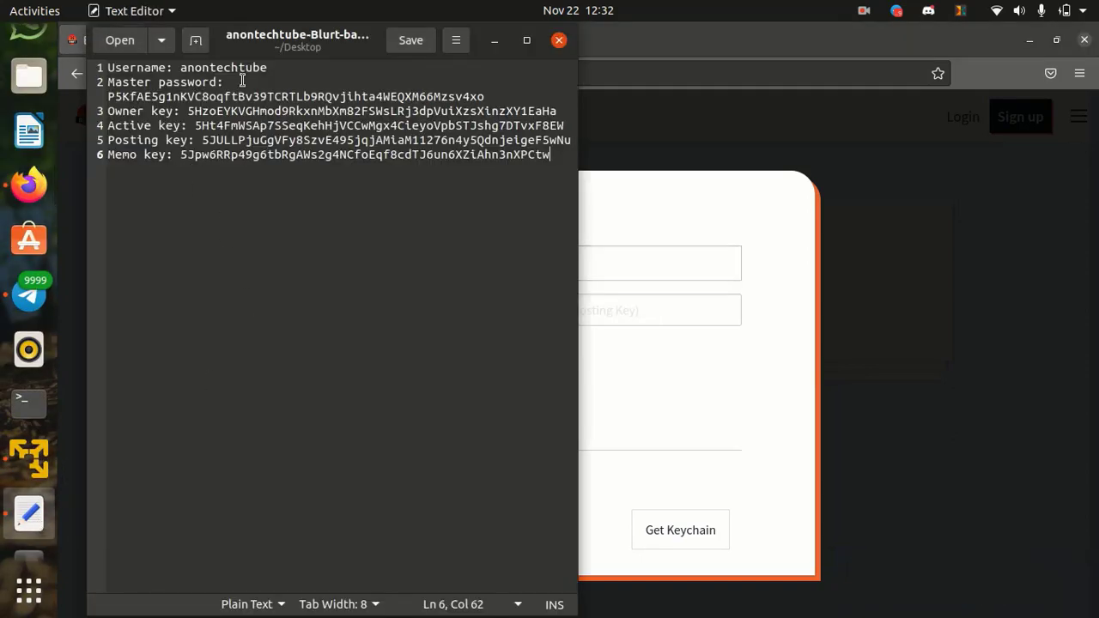
{"action": "left_click_drag", "start_coordinate": [267, 67], "coordinate": [180, 68]}
{"action": "key", "text": "ctrl+c"}
{"action": "left_click", "coordinate": [628, 242]}
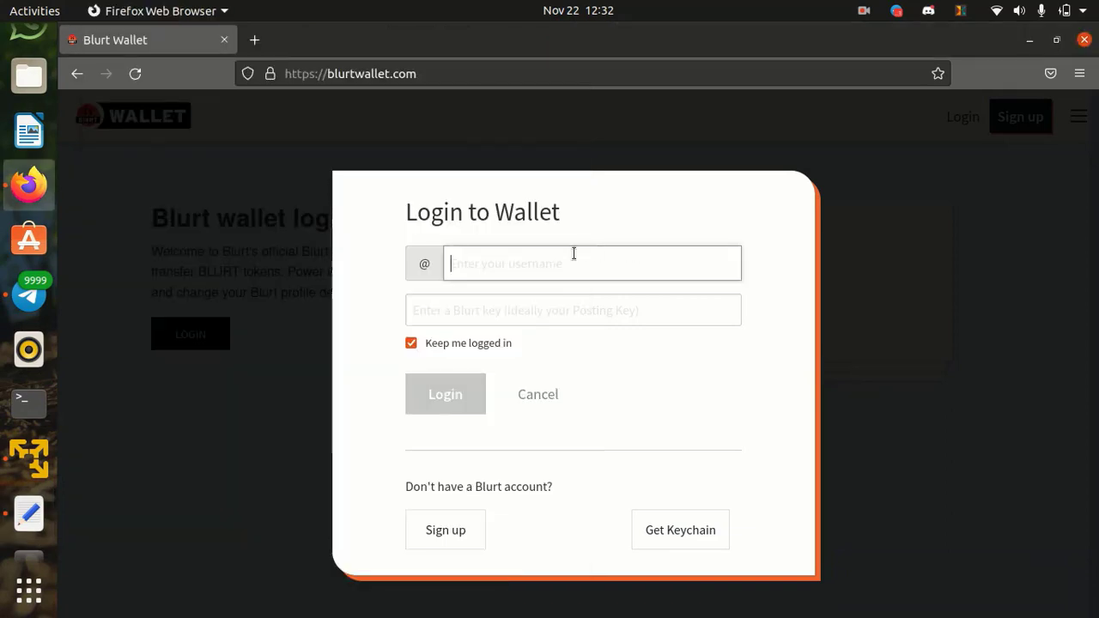
{"action": "key", "text": "ctrl+v"}
- Paste the saved master password from the backup file as the key and log in
{"action": "left_click", "coordinate": [518, 316]}
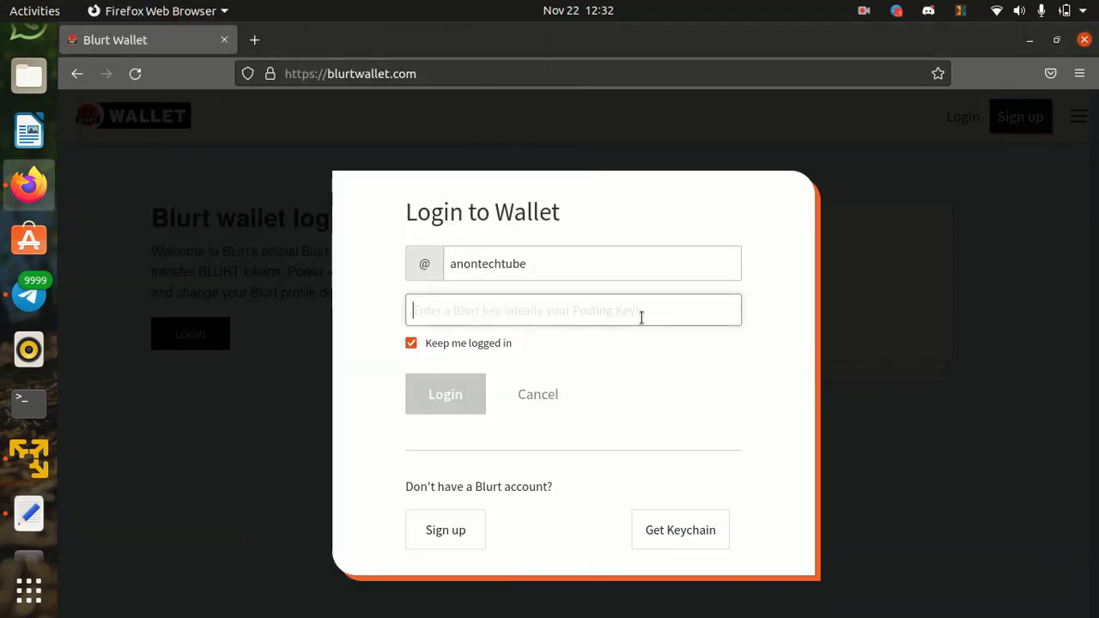
{"action": "left_click", "coordinate": [29, 513]}
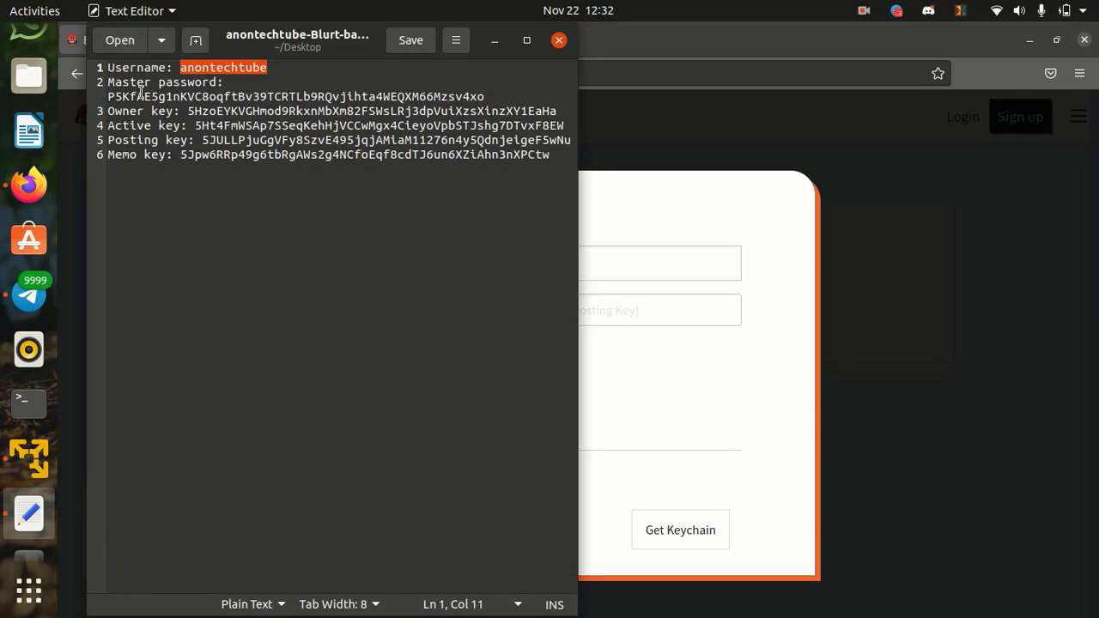
{"action": "left_click_drag", "start_coordinate": [107, 96], "coordinate": [482, 96]}
{"action": "right_click", "coordinate": [476, 97]}
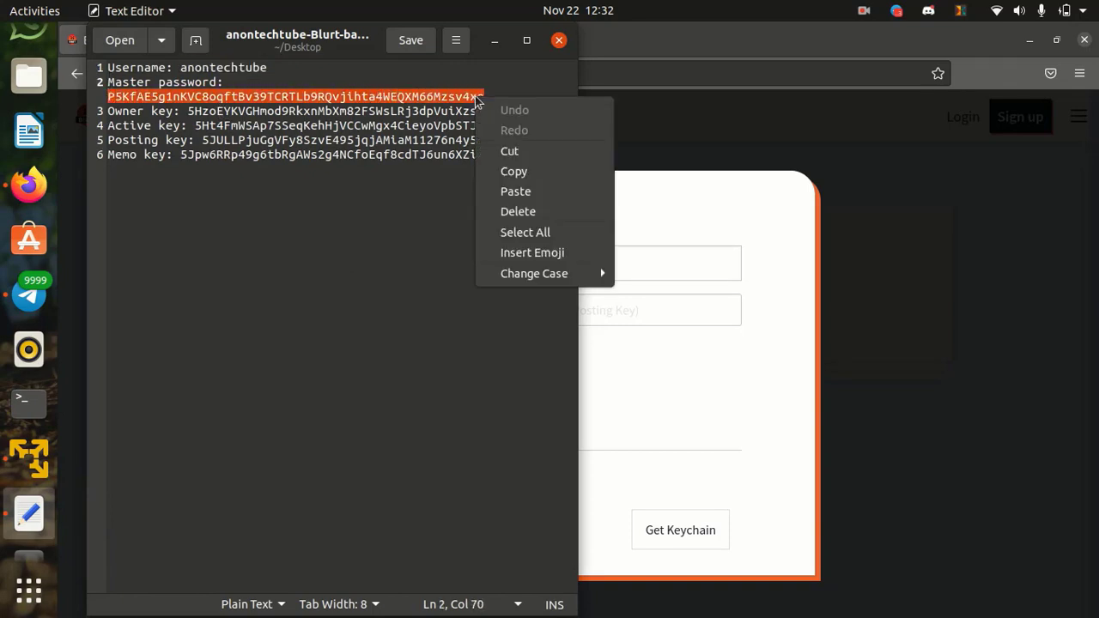
{"action": "left_click", "coordinate": [513, 172]}
{"action": "left_click", "coordinate": [494, 41]}
{"action": "left_click", "coordinate": [512, 310]}
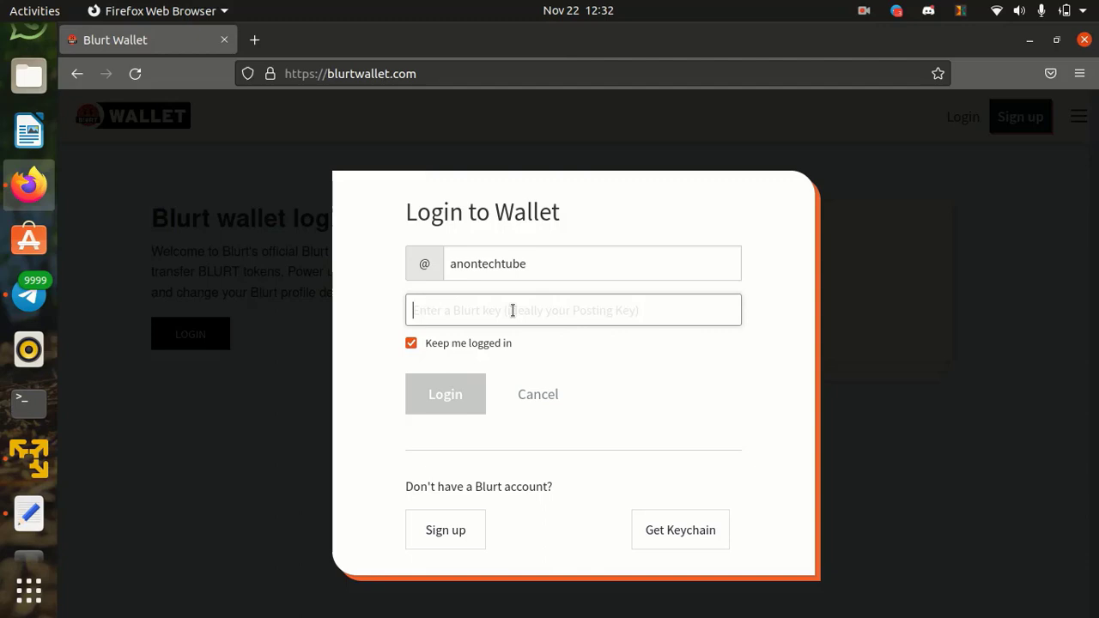
{"action": "key", "text": "ctrl+v"}
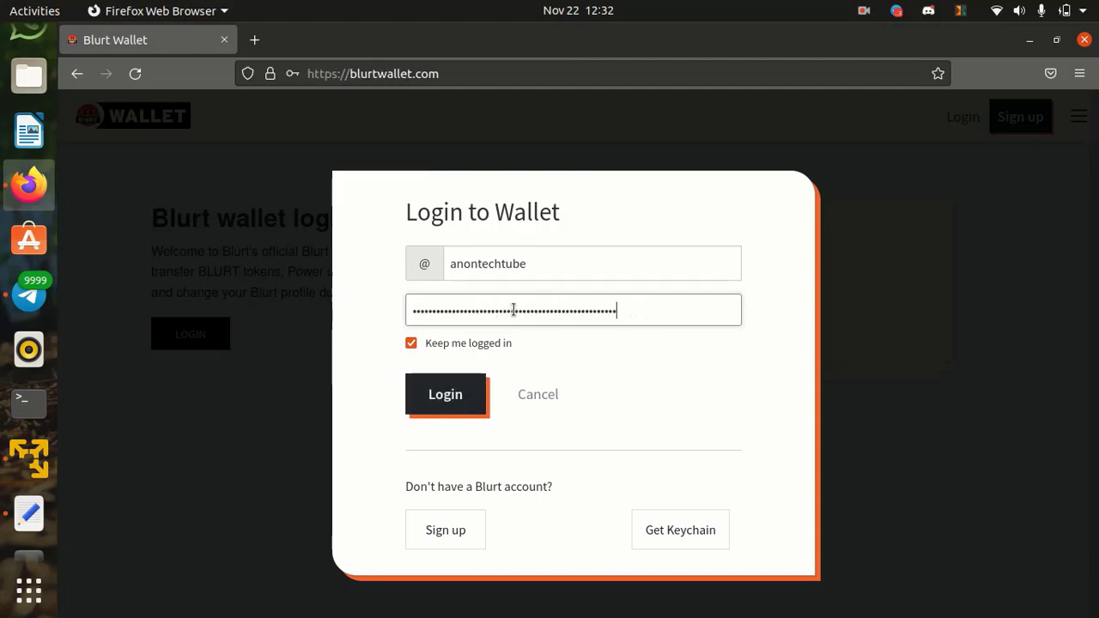
{"action": "left_click", "coordinate": [466, 395]}
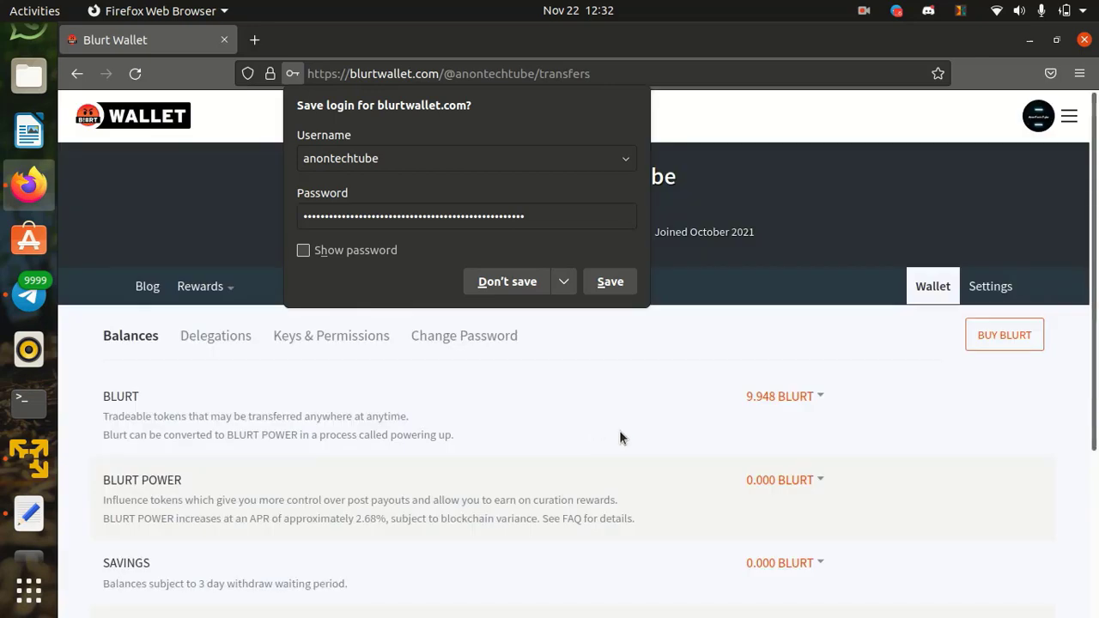
- Decline Firefox's save-login offer and go to the Change Password tab
{"action": "left_click", "coordinate": [513, 283]}
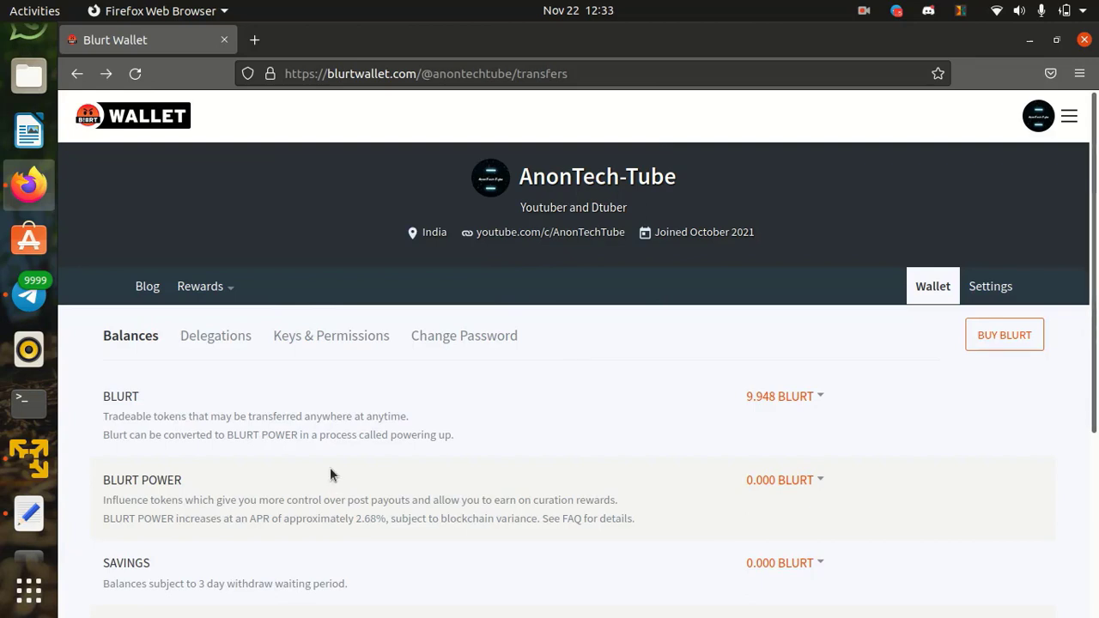
{"action": "left_click", "coordinate": [477, 336]}
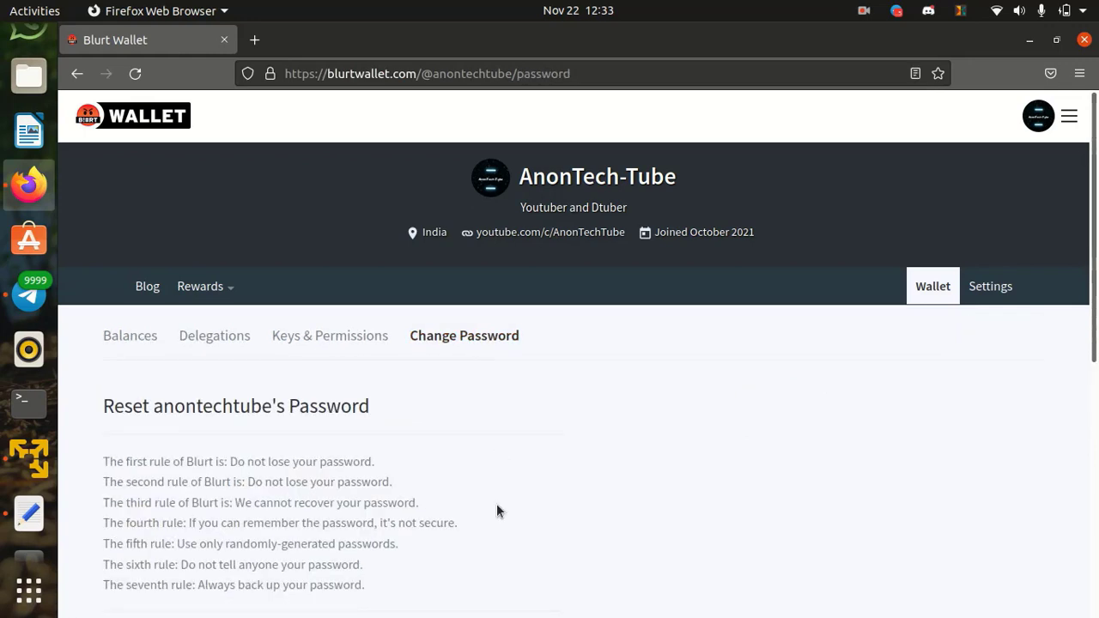
- Paste the current master password into the Current Password field
{"action": "scroll", "coordinate": [497, 511], "scroll_direction": "down", "scroll_amount": 5}
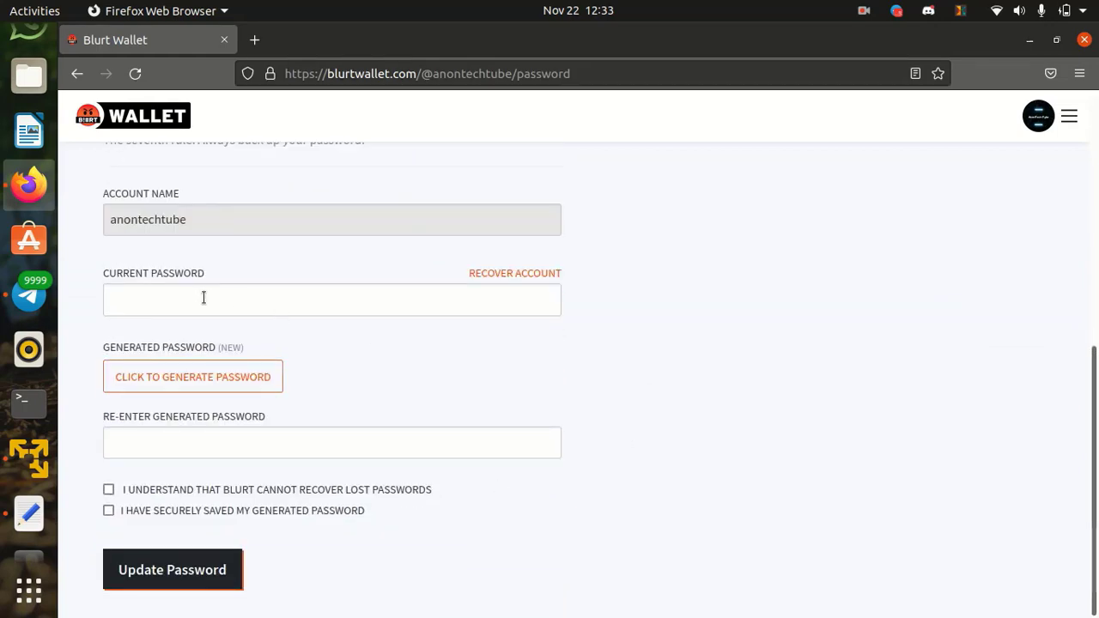
{"action": "left_click", "coordinate": [208, 297]}
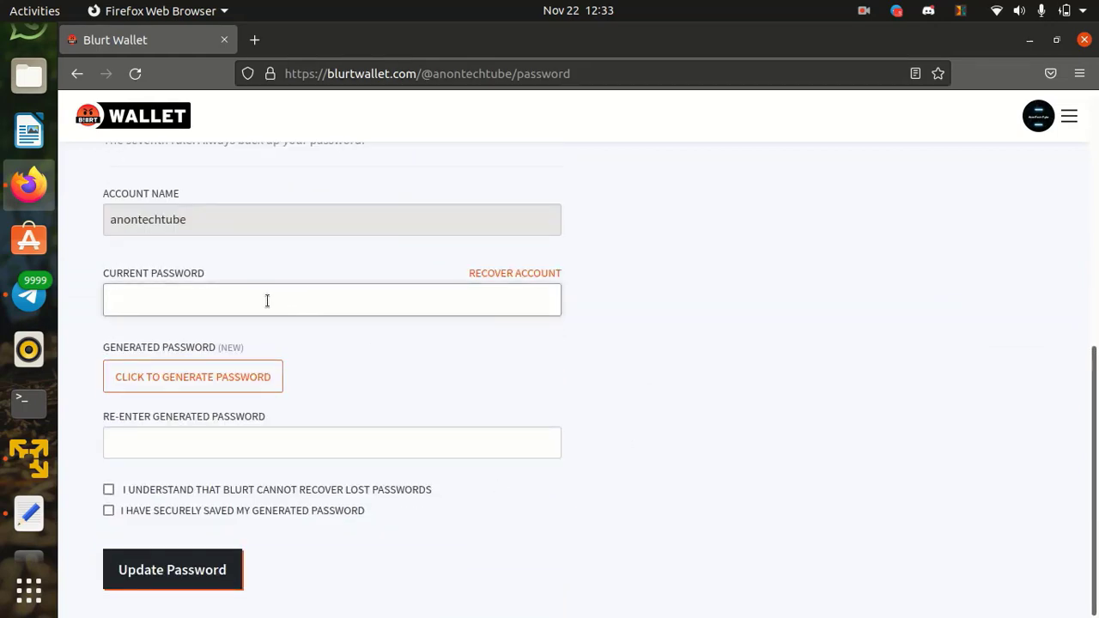
{"action": "left_click", "coordinate": [28, 513]}
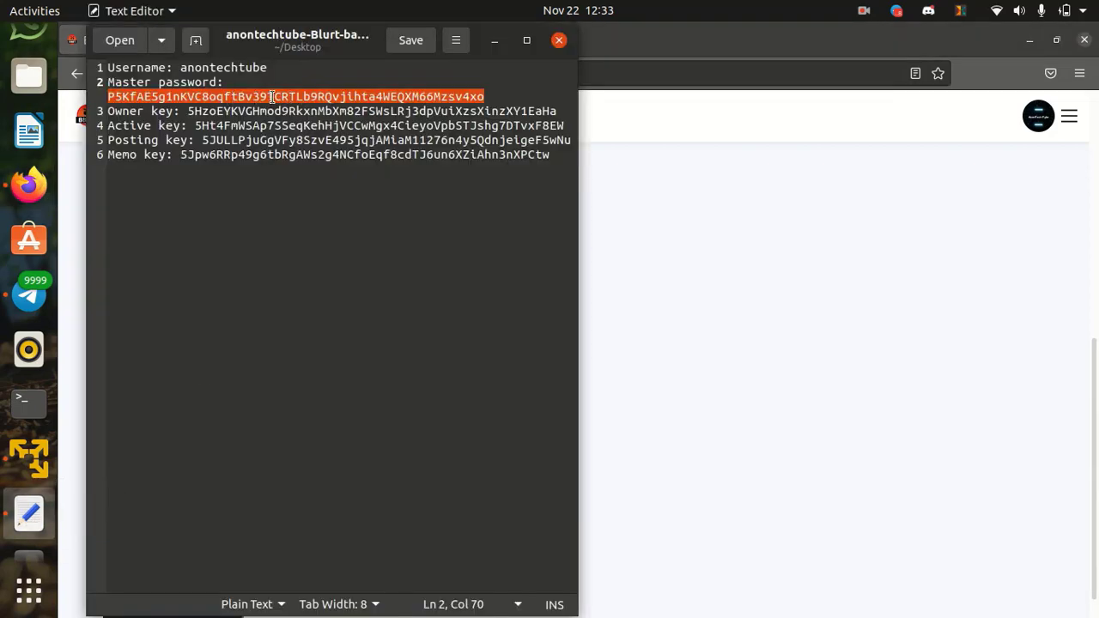
{"action": "left_click", "coordinate": [494, 41]}
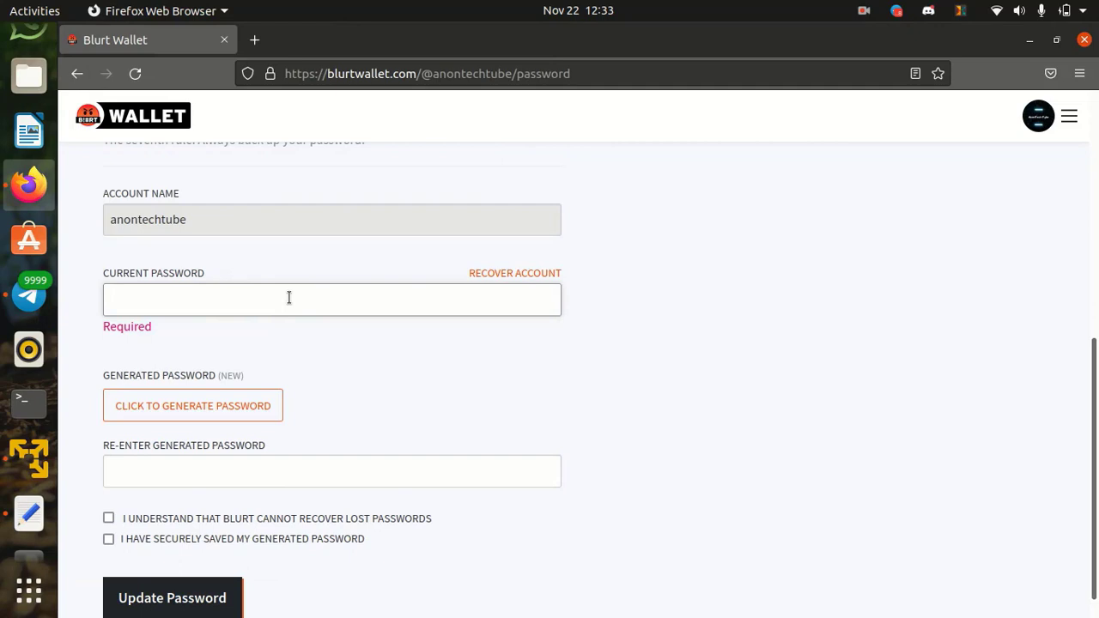
{"action": "key", "text": "ctrl+v"}
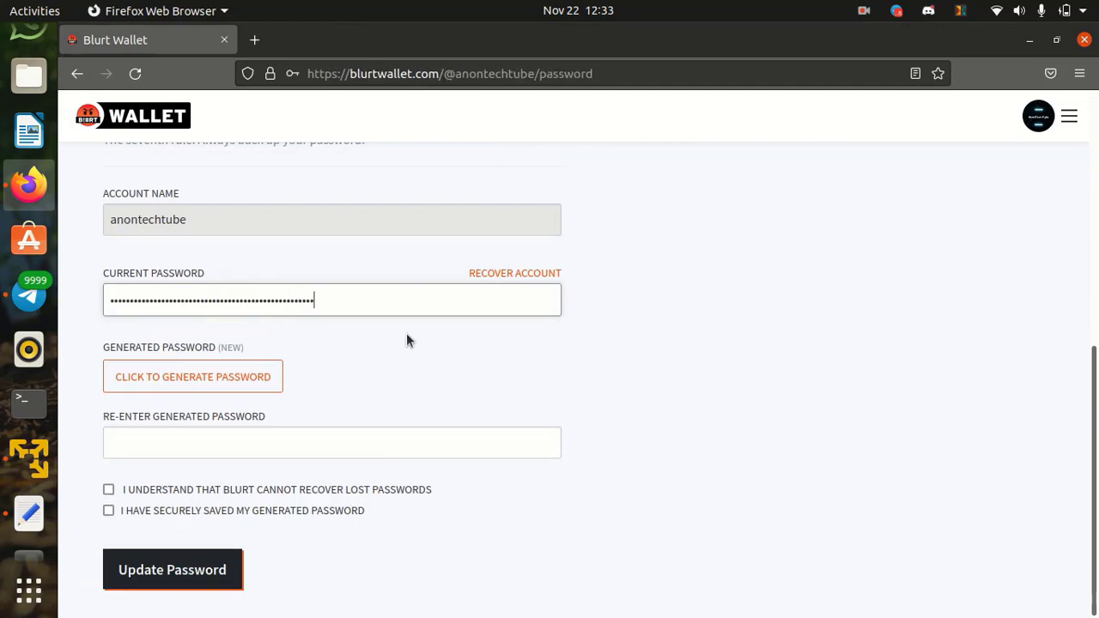
- Generate a new master password and copy it to the clipboard
{"action": "left_click", "coordinate": [197, 381]}
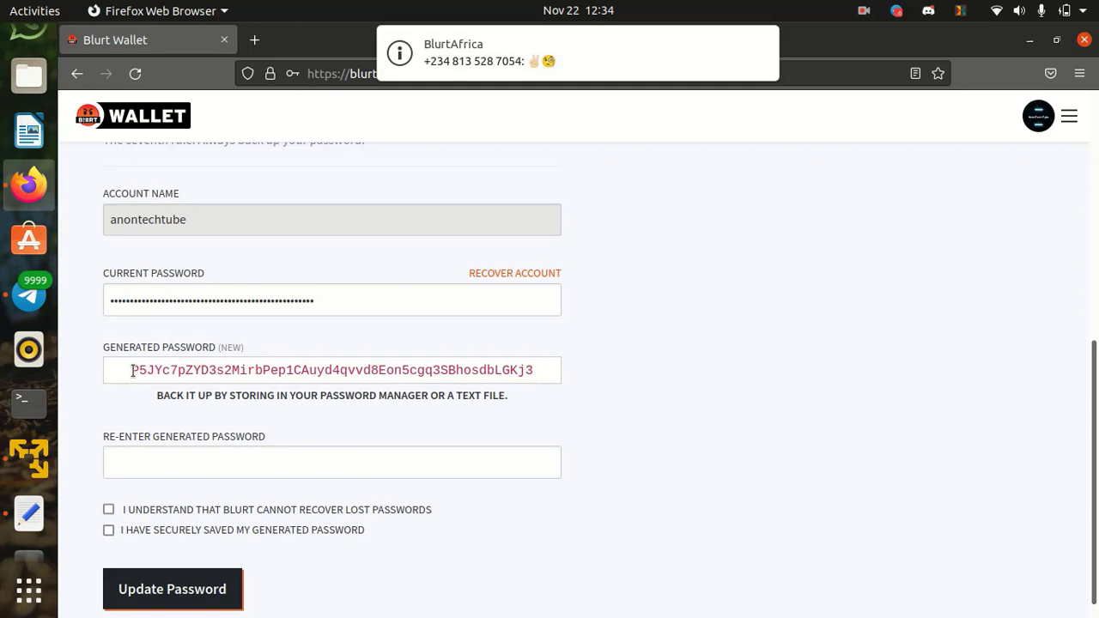
{"action": "left_click_drag", "start_coordinate": [133, 371], "coordinate": [527, 372]}
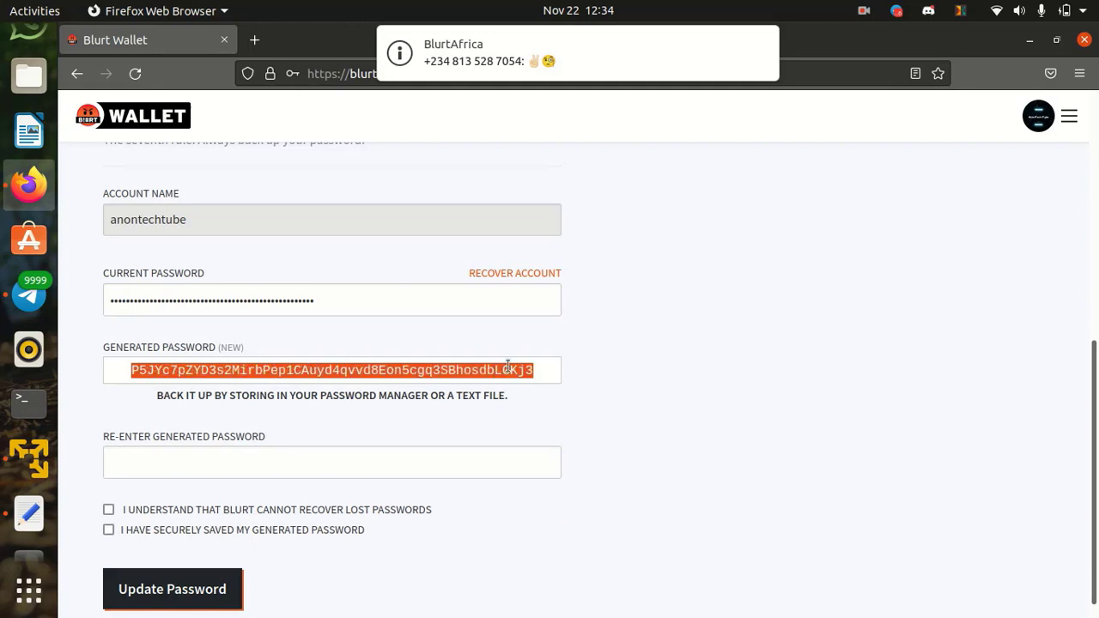
{"action": "right_click", "coordinate": [506, 360]}
{"action": "left_click", "coordinate": [549, 378]}
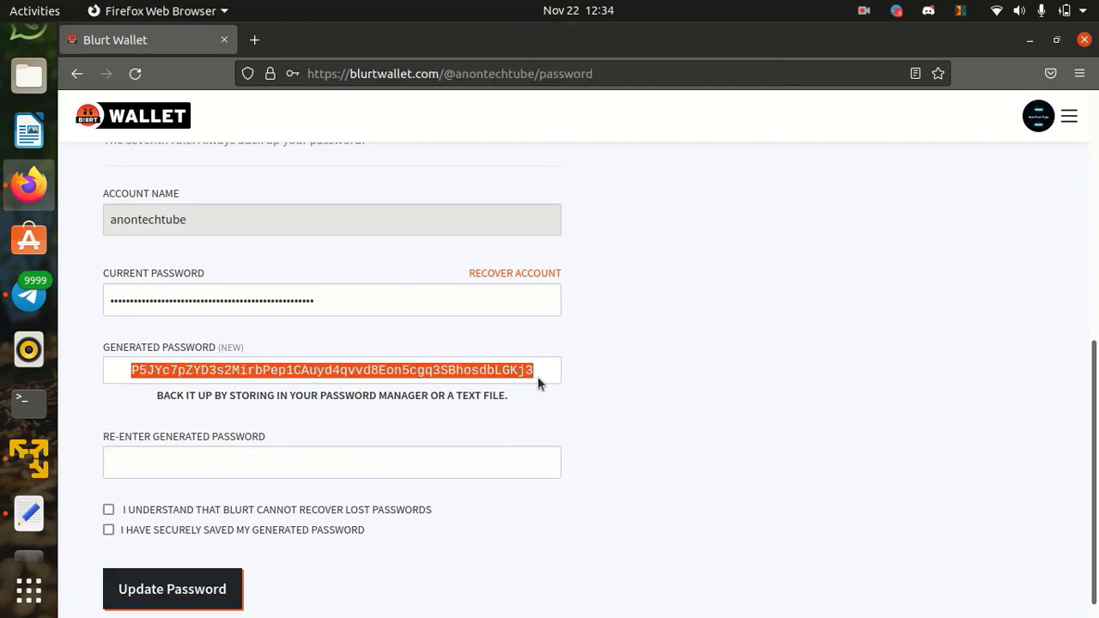
- Paste the new generated password on line 19 of the backup file and save it
{"action": "left_click", "coordinate": [28, 513]}
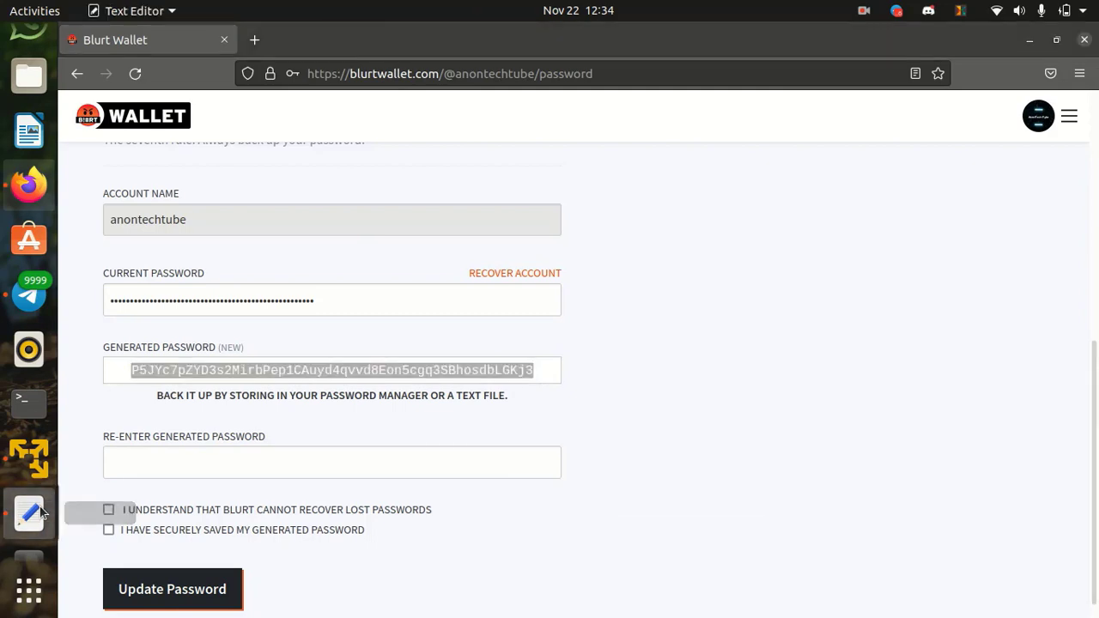
{"action": "left_click", "coordinate": [567, 156]}
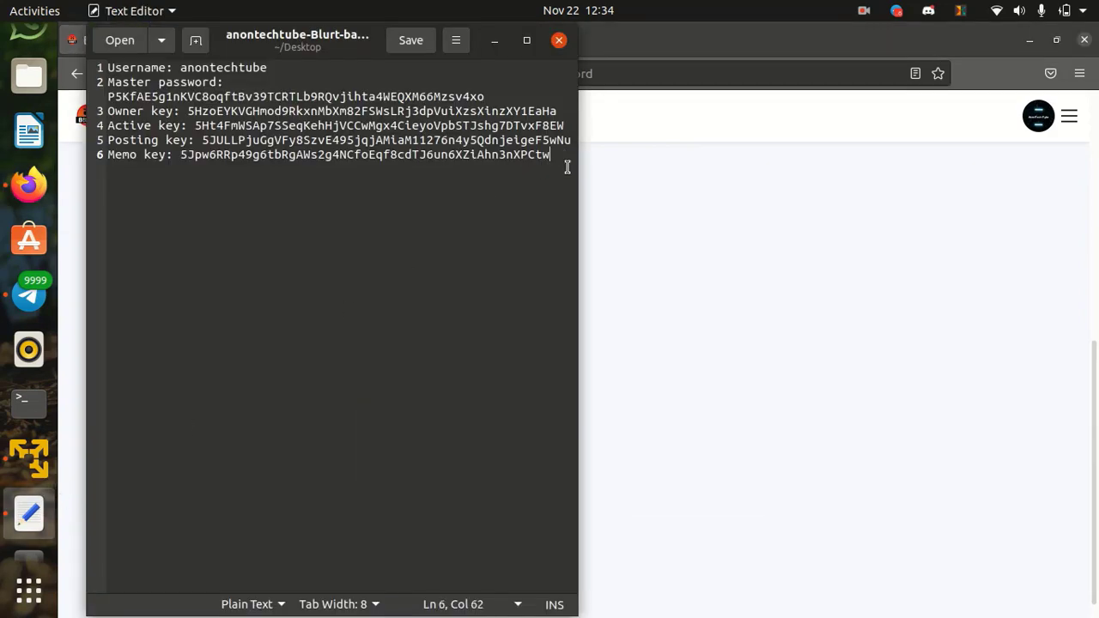
{"action": "key", "text": "Return"}
{"action": "key", "text": "Return"}
{"action": "key", "text": "Return"}
{"action": "key", "text": "Return"}
{"action": "key", "text": "Return"}
{"action": "key", "text": "Return"}
{"action": "key", "text": "Return"}
{"action": "key", "text": "Return"}
{"action": "key", "text": "Return"}
{"action": "key", "text": "Return"}
{"action": "key", "text": "Return"}
{"action": "key", "text": "Return"}
{"action": "key", "text": "Return"}
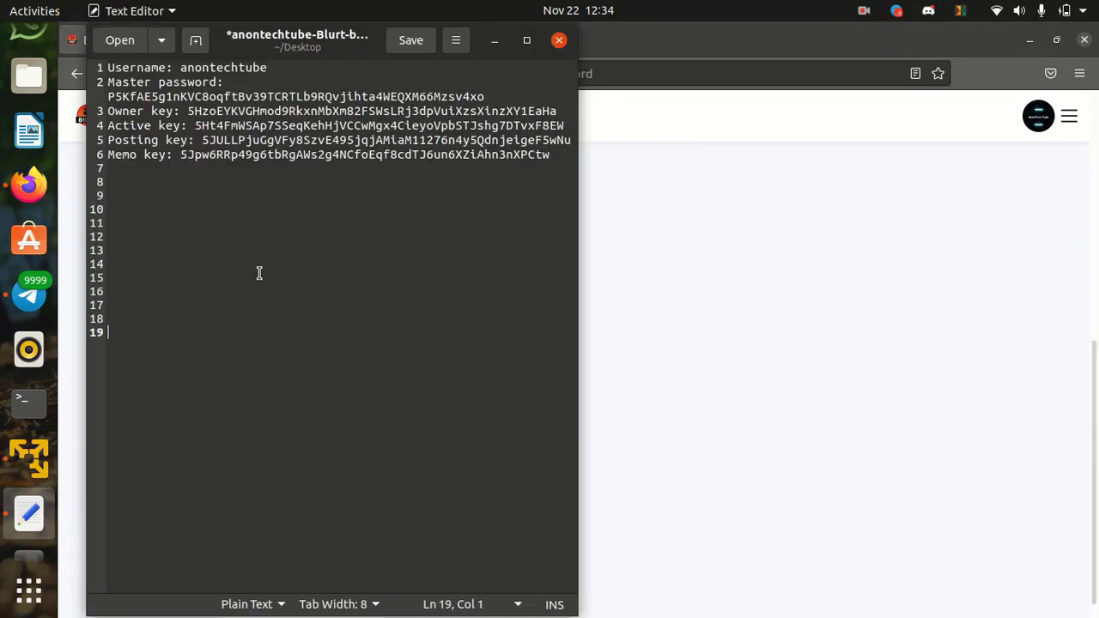
{"action": "key", "text": "ctrl+v"}
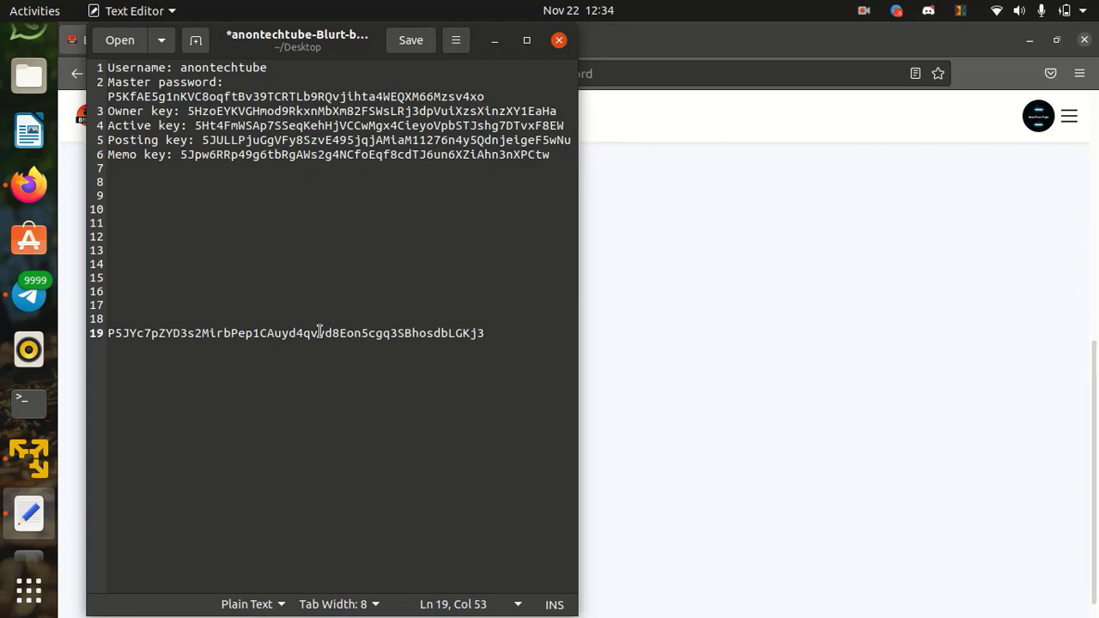
{"action": "left_click", "coordinate": [412, 42]}
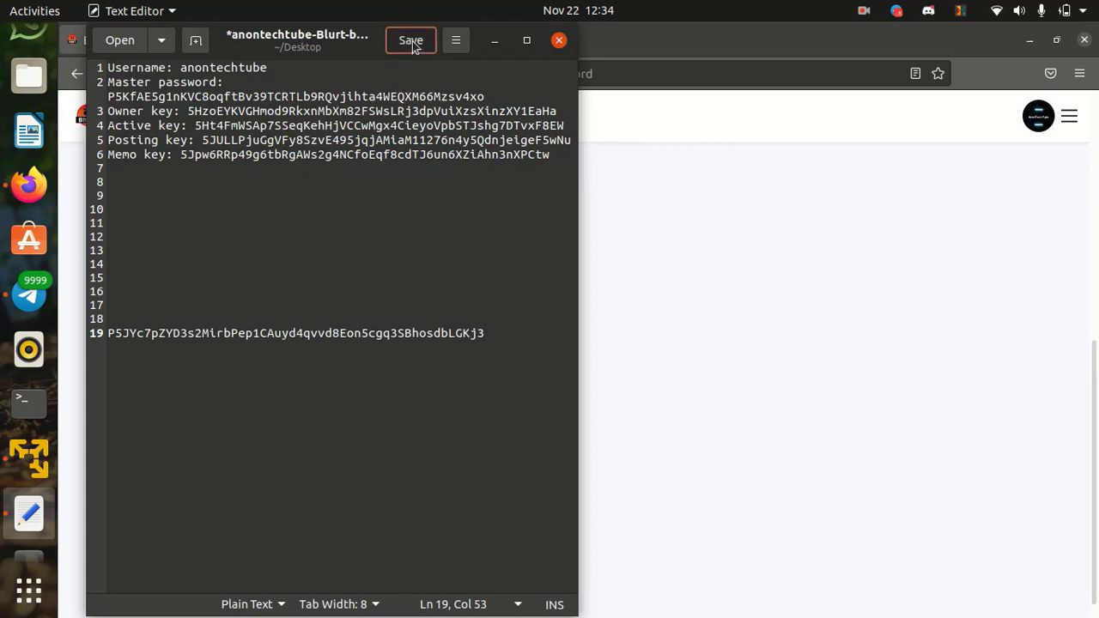
{"action": "left_click", "coordinate": [737, 183]}
{"action": "scroll", "coordinate": [481, 438], "scroll_direction": "down", "scroll_amount": 1}
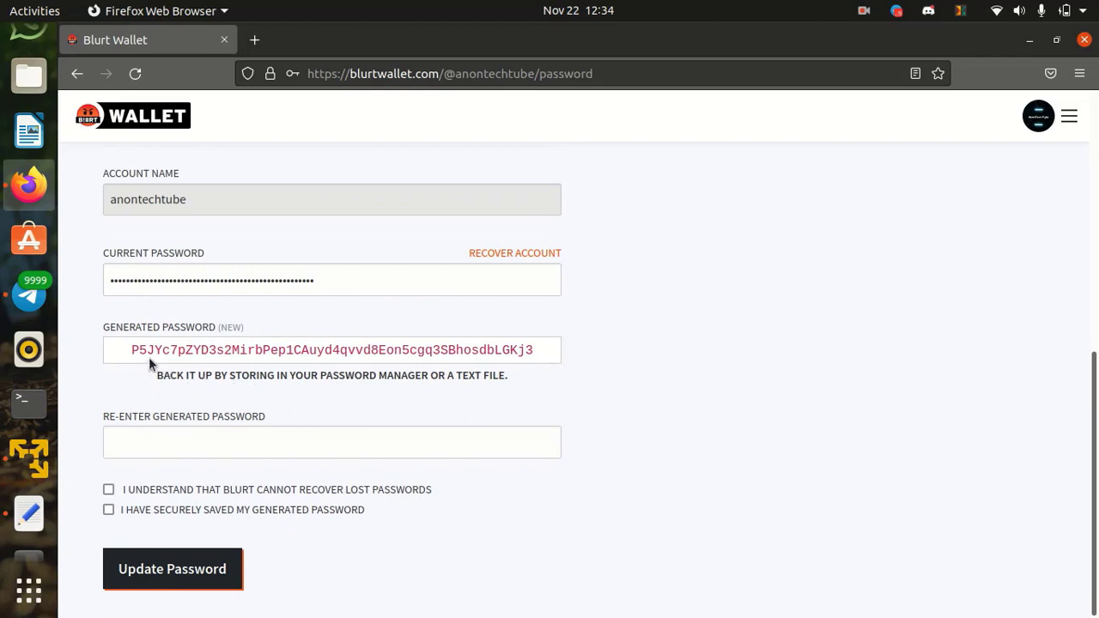
- Re-enter the generated password, tick both acknowledgement checkboxes, and submit Update Password
{"action": "left_click_drag", "start_coordinate": [131, 350], "coordinate": [538, 353]}
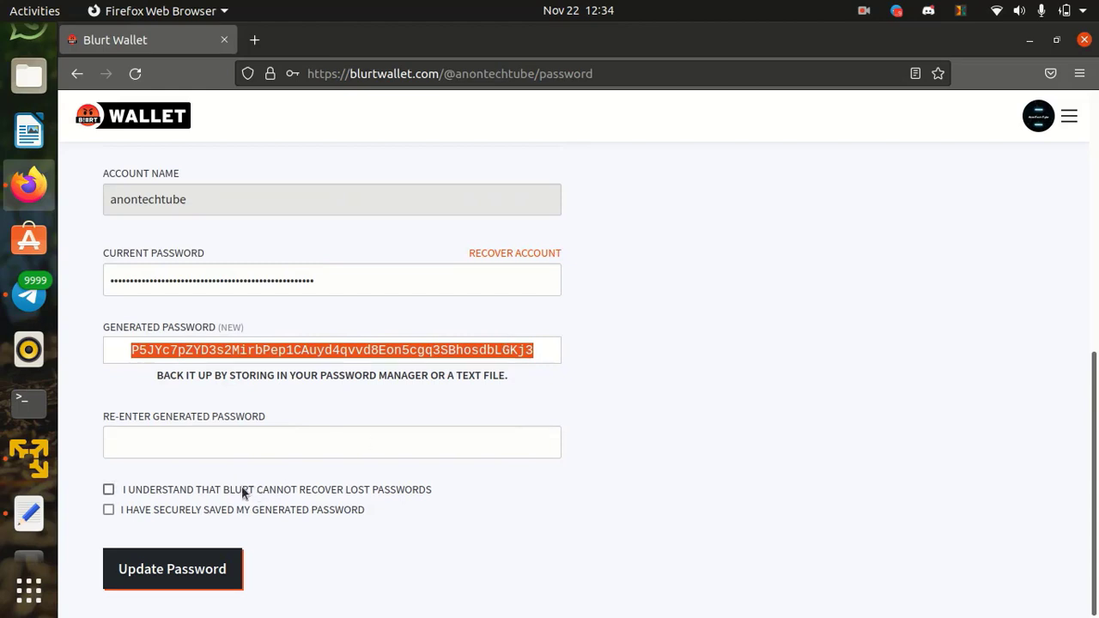
{"action": "left_click", "coordinate": [235, 444]}
{"action": "key", "text": "ctrl+v"}
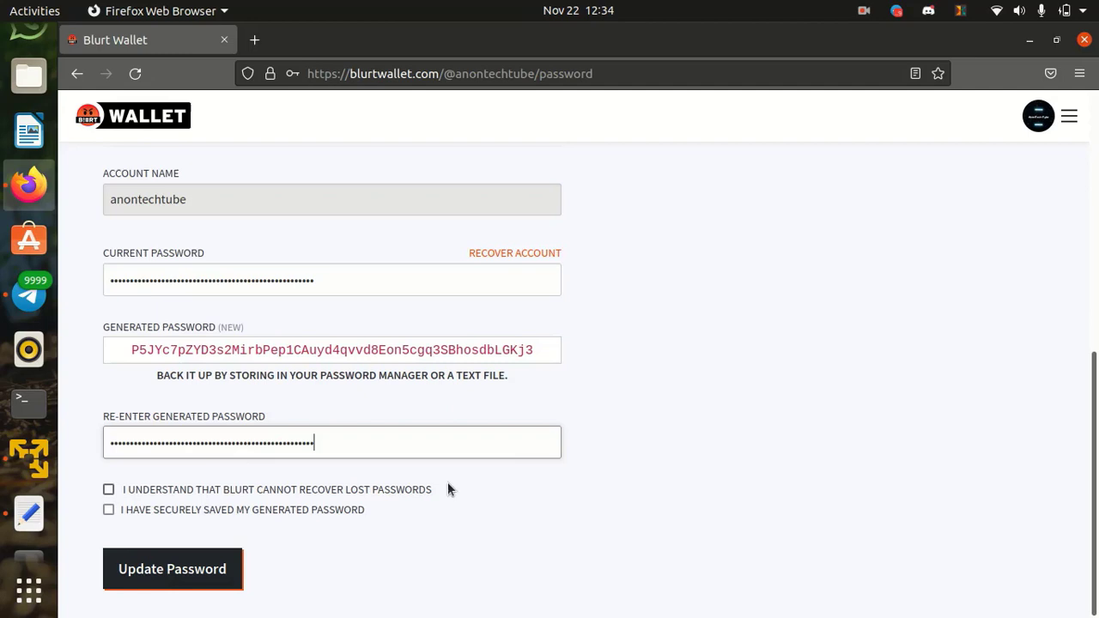
{"action": "left_click", "coordinate": [630, 455]}
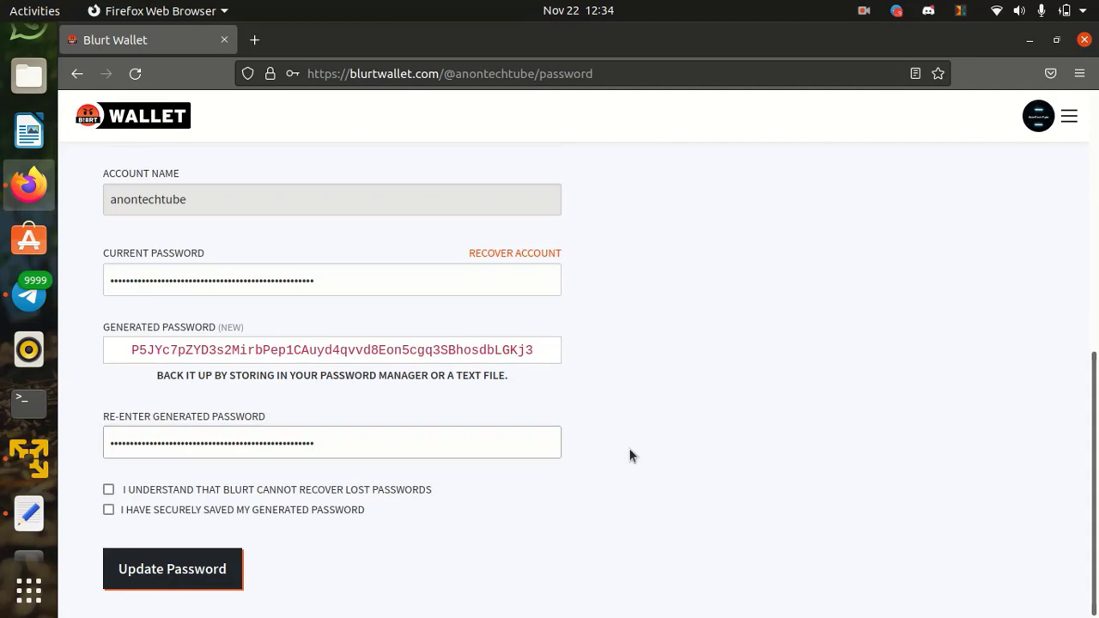
{"action": "left_click", "coordinate": [170, 493]}
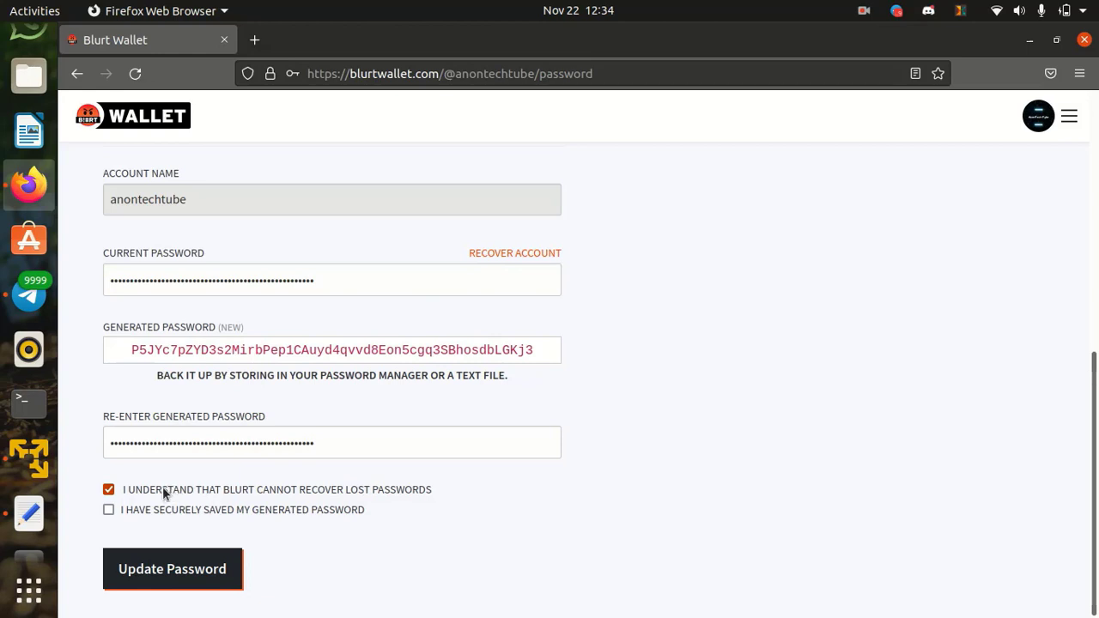
{"action": "left_click", "coordinate": [108, 510]}
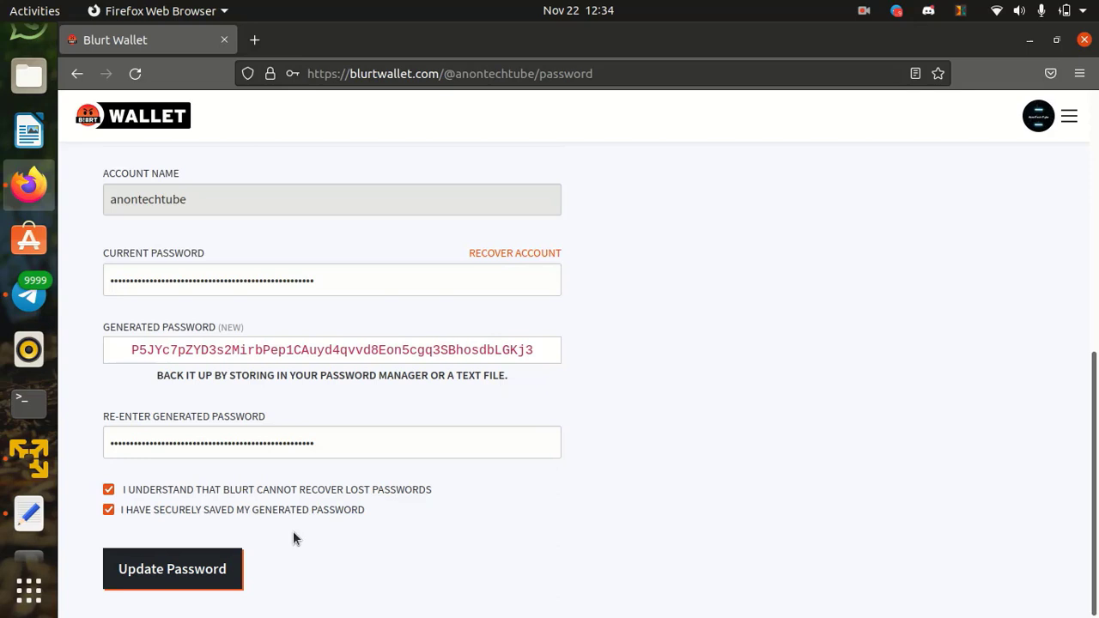
{"action": "left_click", "coordinate": [194, 568]}
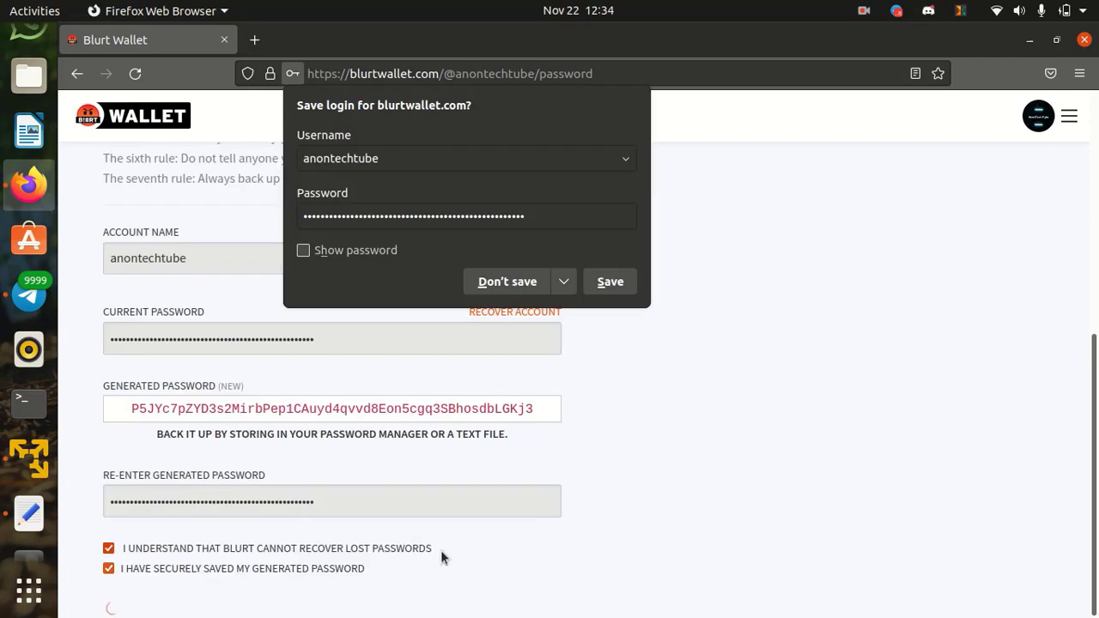
- Decline saving the login, then log out through the account avatar menu
{"action": "left_click", "coordinate": [507, 282]}
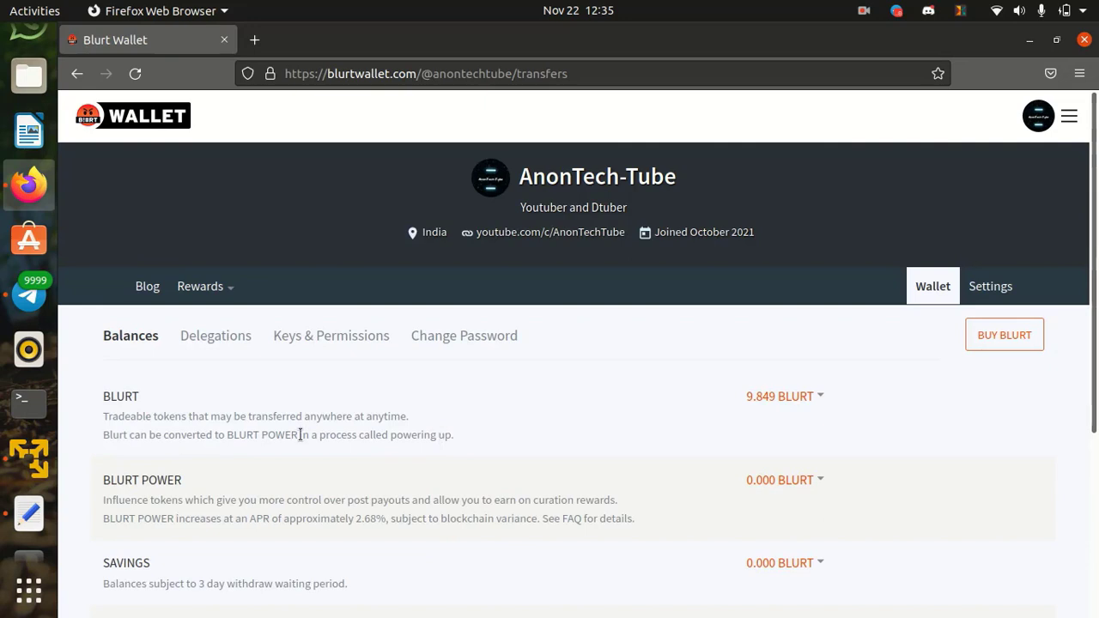
{"action": "left_click", "coordinate": [1037, 117]}
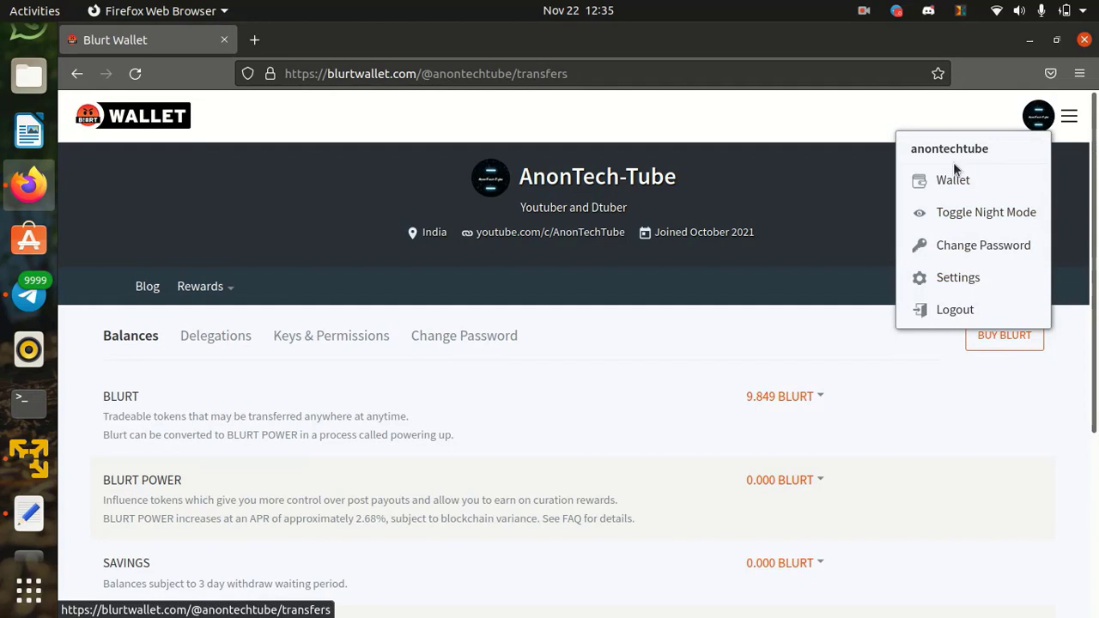
{"action": "left_click", "coordinate": [962, 313]}
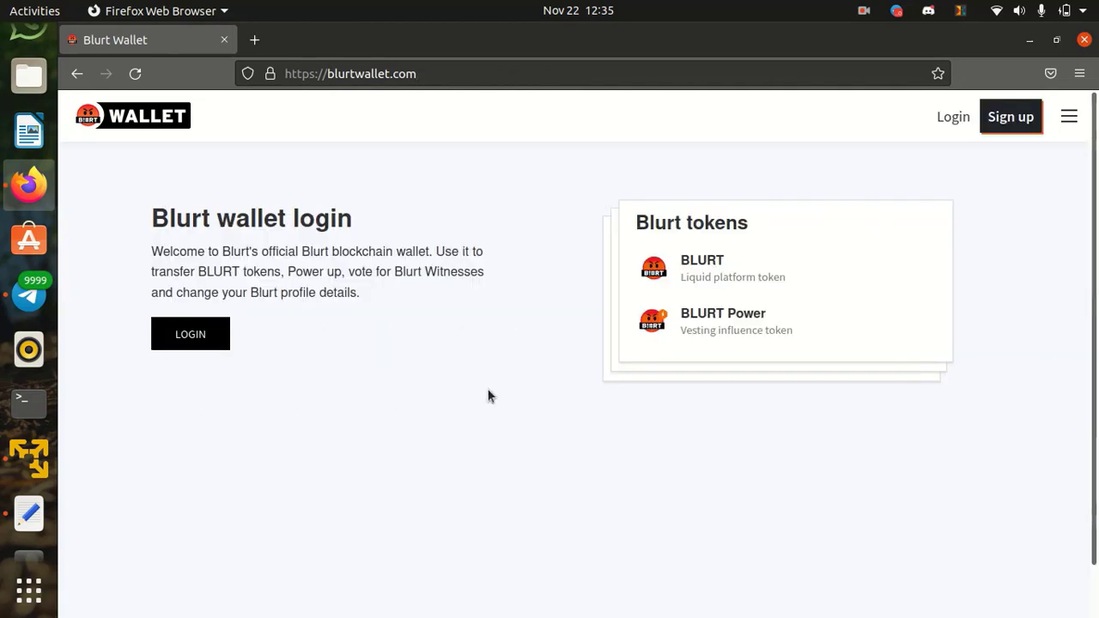
- Open the wallet login form and paste the username copied from the backup file
{"action": "left_click", "coordinate": [28, 513]}
{"action": "left_click_drag", "start_coordinate": [267, 68], "coordinate": [182, 68]}
{"action": "key", "text": "ctrl+c"}
{"action": "left_click", "coordinate": [830, 90]}
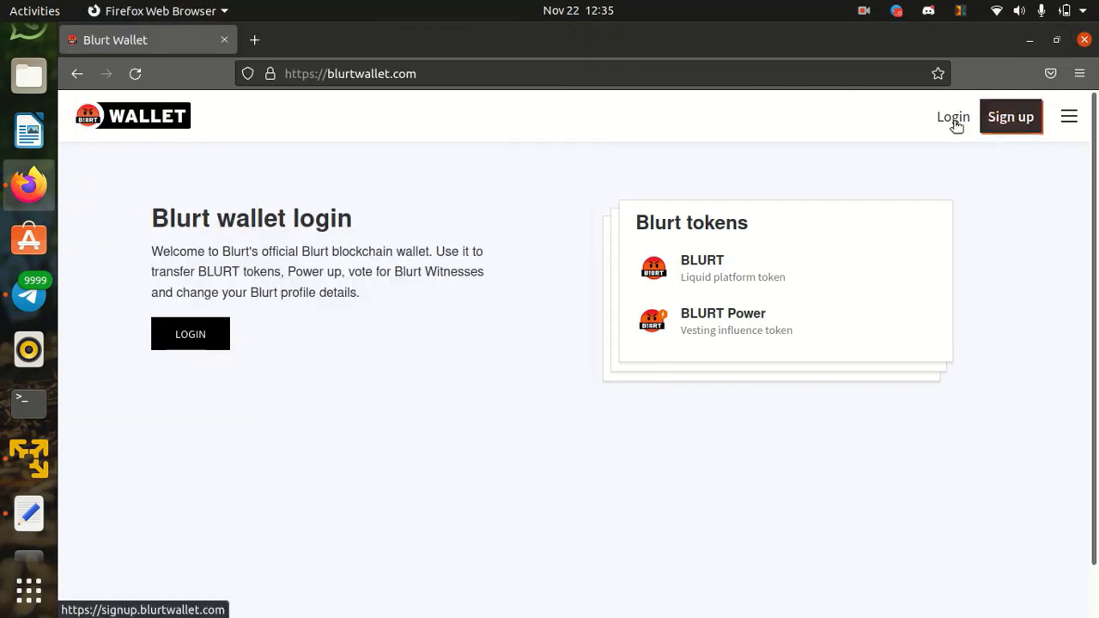
{"action": "left_click", "coordinate": [953, 117]}
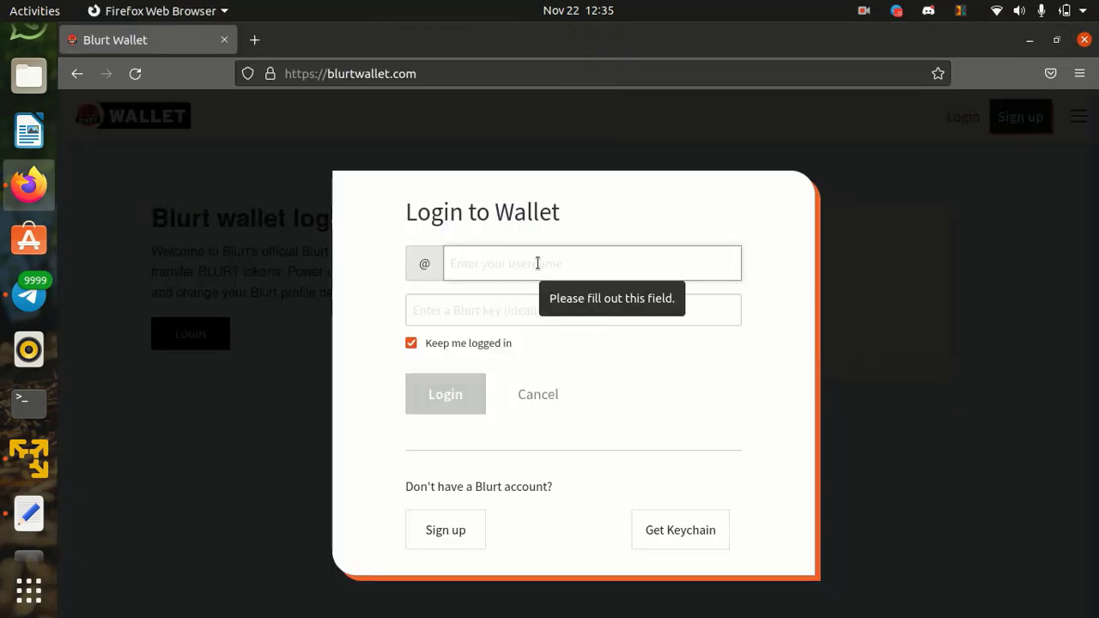
{"action": "key", "text": "ctrl+v"}
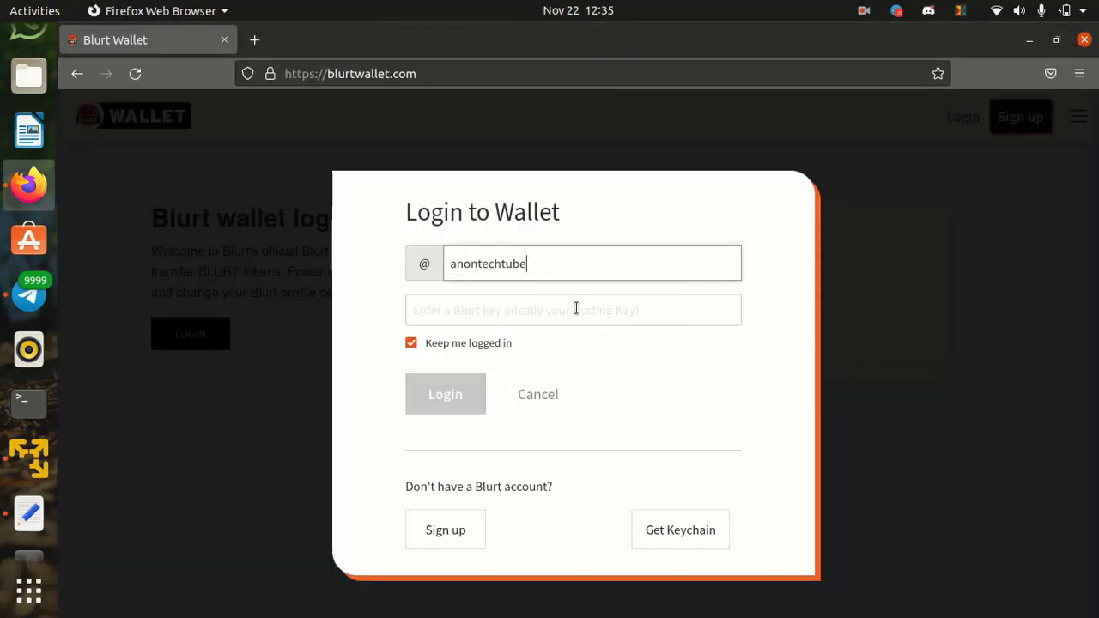
- Log in with the new password from line 19 of the backup file, declining to save it
{"action": "left_click", "coordinate": [576, 308]}
{"action": "key", "text": "alt+Tab"}
{"action": "left_click", "coordinate": [333, 333]}
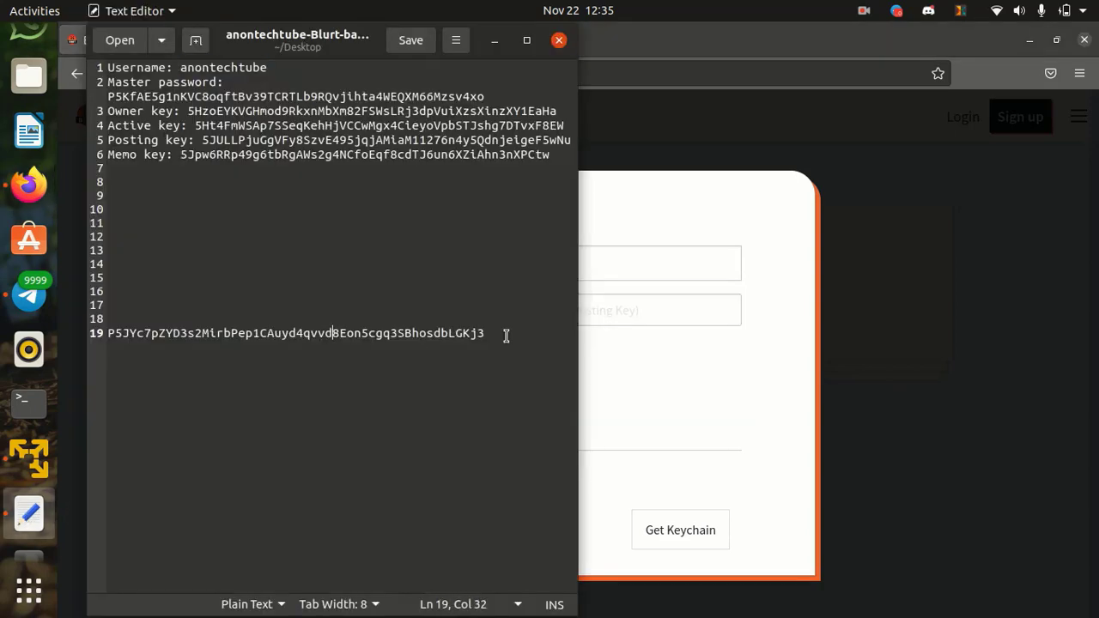
{"action": "left_click_drag", "start_coordinate": [506, 335], "coordinate": [127, 335]}
{"action": "key", "text": "alt+Tab"}
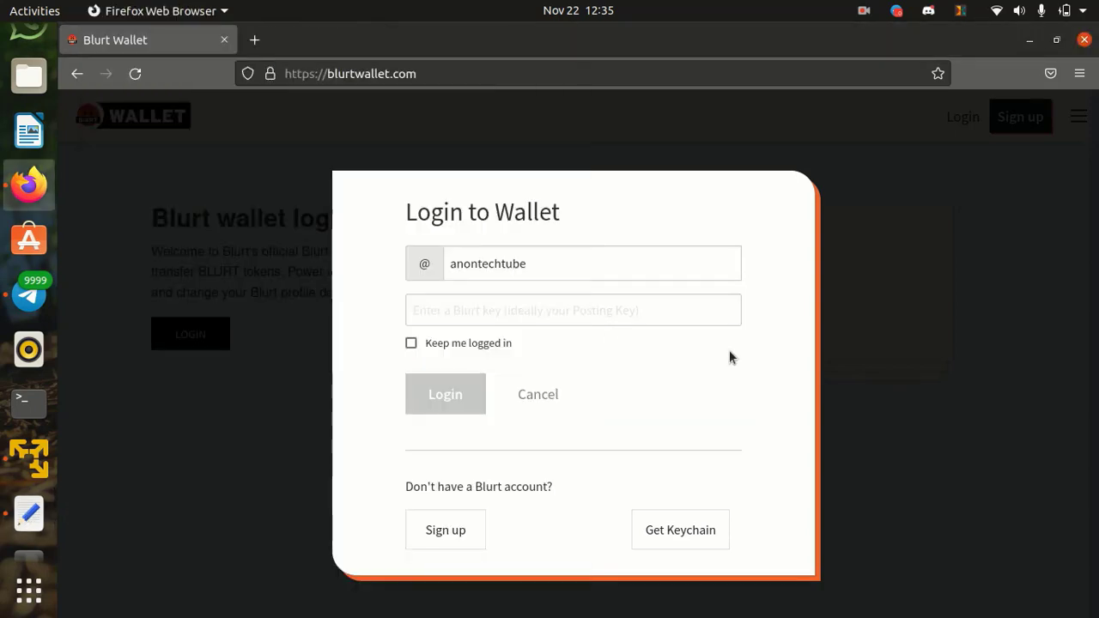
{"action": "key", "text": "ctrl+v"}
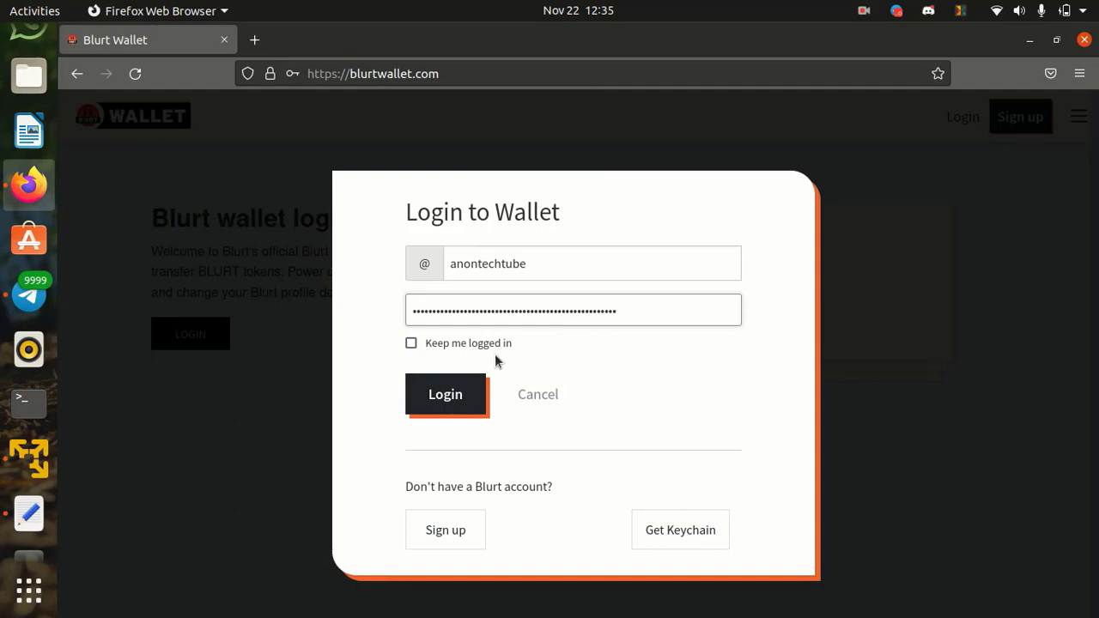
{"action": "left_click", "coordinate": [450, 397]}
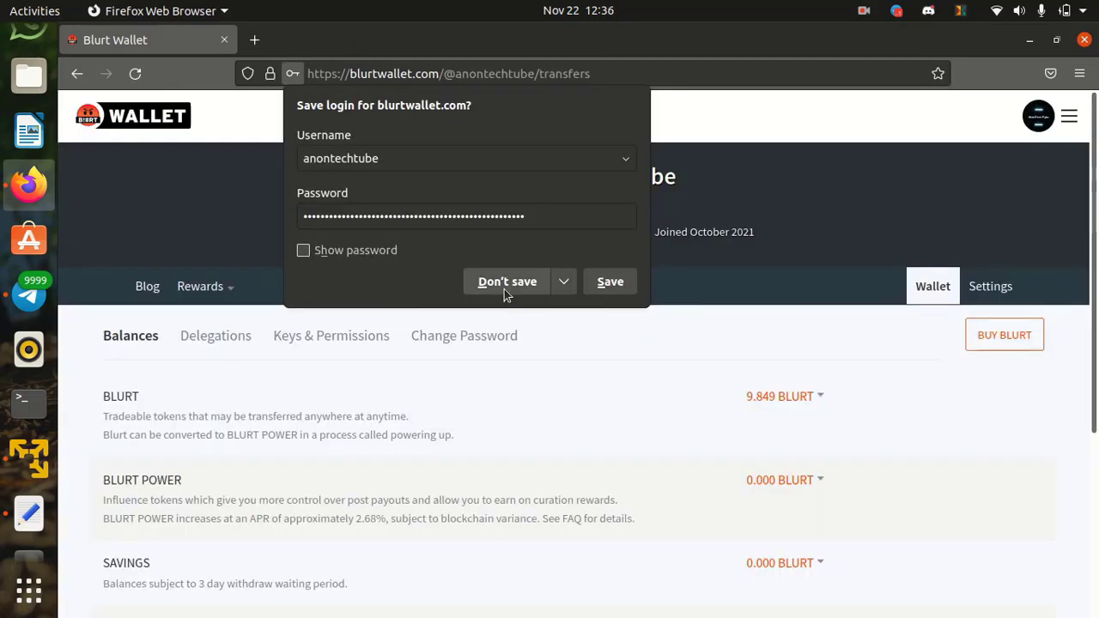
{"action": "left_click", "coordinate": [505, 284]}
{"action": "scroll", "coordinate": [574, 409], "scroll_direction": "down", "scroll_amount": 3}
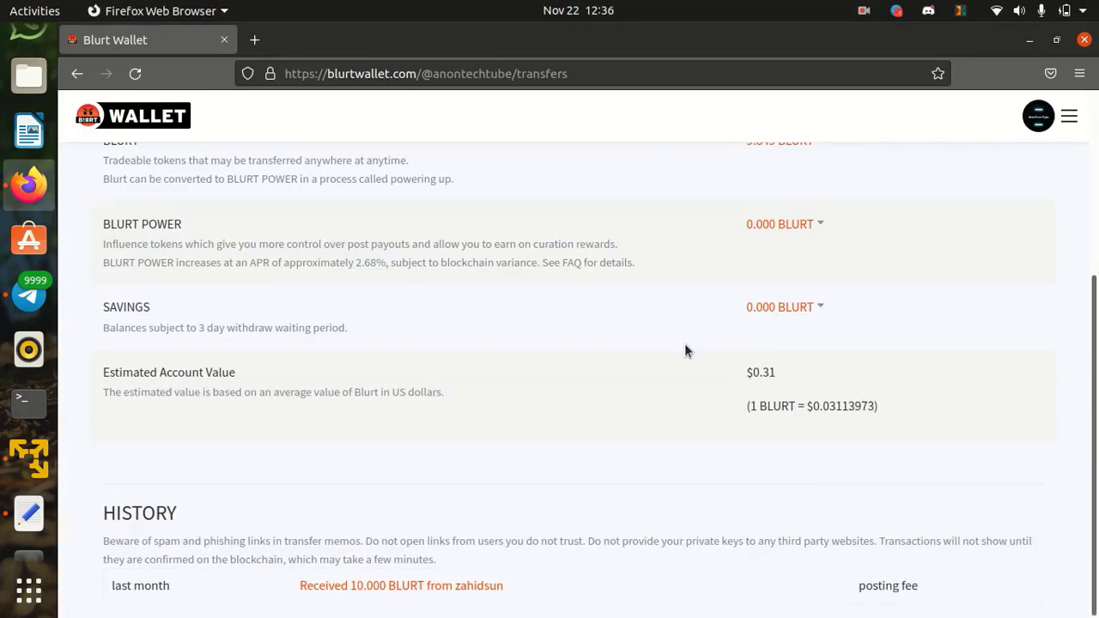
{"action": "scroll", "coordinate": [594, 412], "scroll_direction": "up", "scroll_amount": 3}
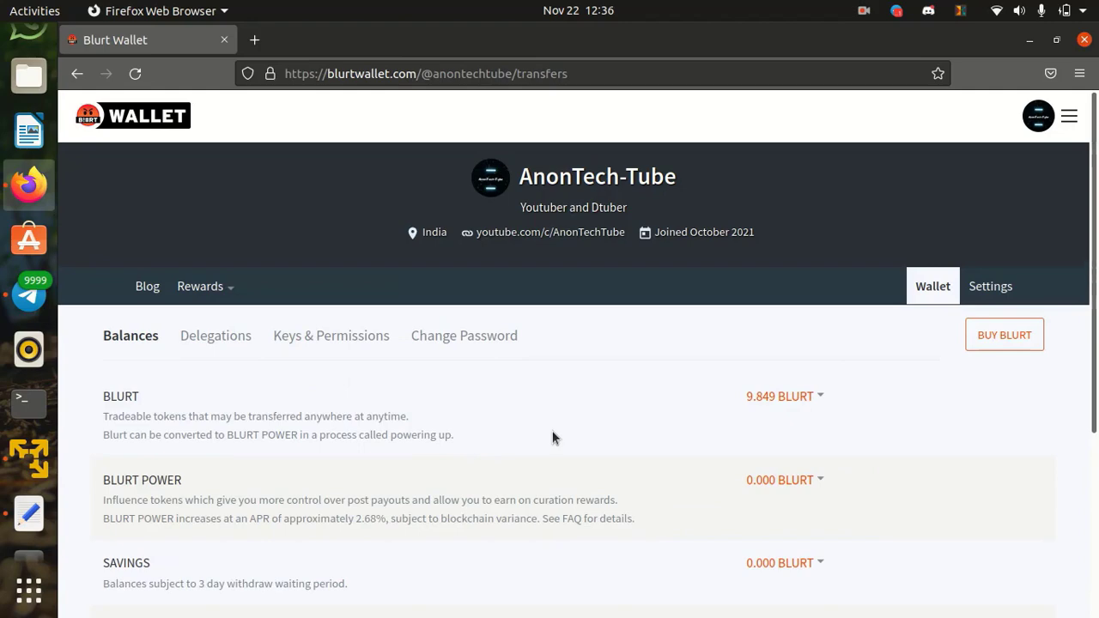
- Open the account's Keys & Permissions page in Blurt Wallet
{"action": "left_click", "coordinate": [341, 337]}
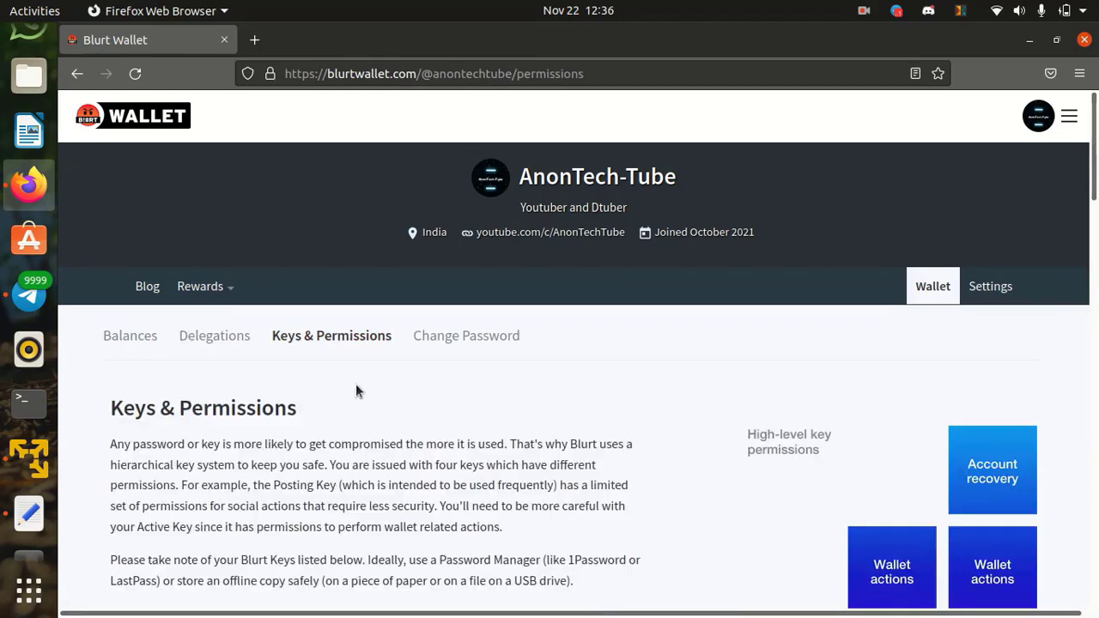
{"action": "scroll", "coordinate": [396, 386], "scroll_direction": "down", "scroll_amount": 7}
{"action": "scroll", "coordinate": [452, 384], "scroll_direction": "down", "scroll_amount": 2}
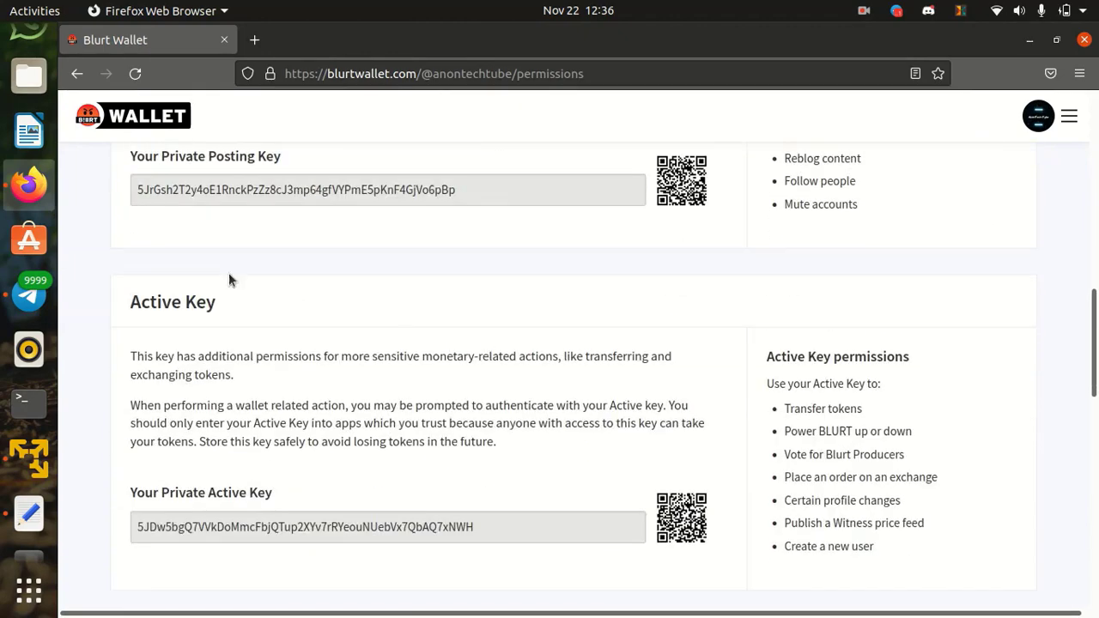
{"action": "scroll", "coordinate": [402, 278], "scroll_direction": "up", "scroll_amount": 1}
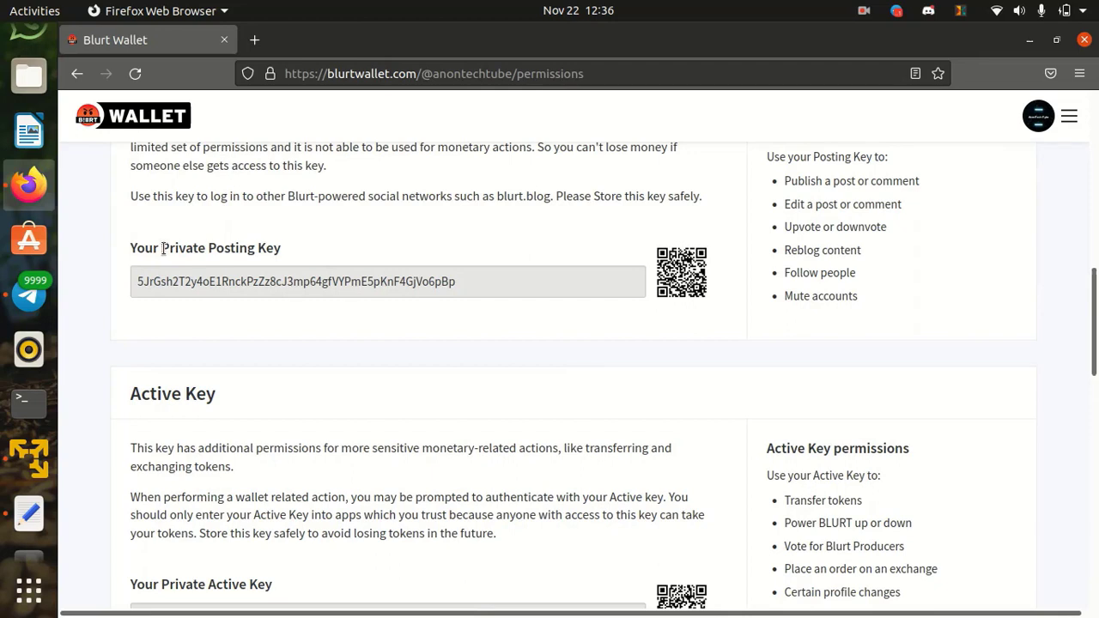
- Copy the Private Posting Key label and key into the backup file below line 19
{"action": "left_click_drag", "start_coordinate": [162, 249], "coordinate": [288, 252]}
{"action": "key", "text": "ctrl+c"}
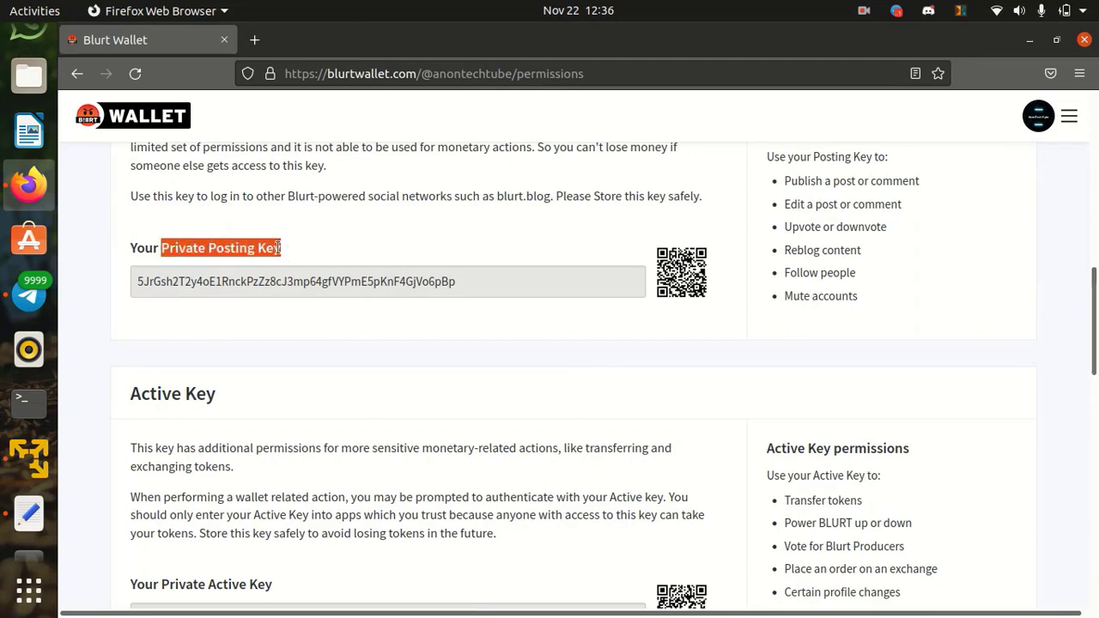
{"action": "left_click", "coordinate": [28, 514]}
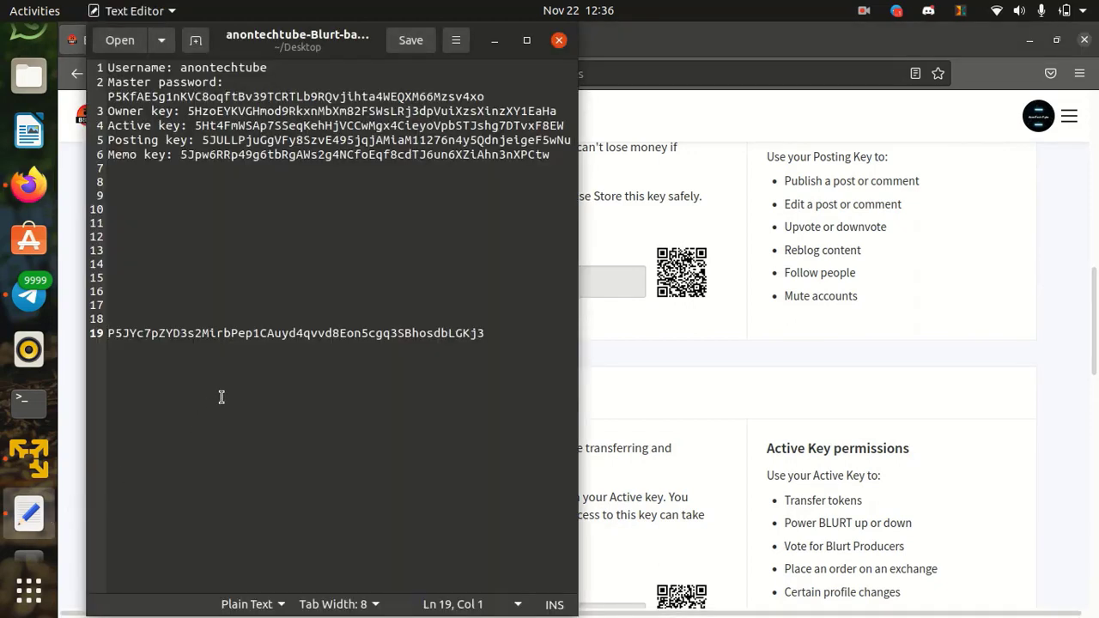
{"action": "left_click", "coordinate": [510, 333]}
{"action": "key", "text": "Return"}
{"action": "key", "text": "ctrl+v"}
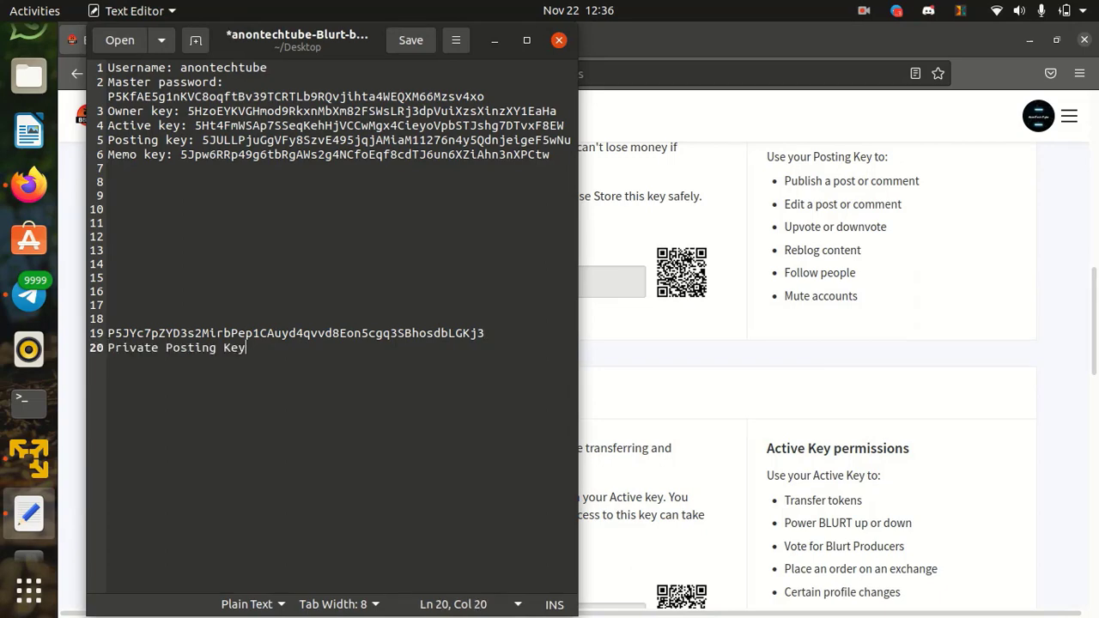
{"action": "key", "text": "alt+Tab"}
{"action": "left_click_drag", "start_coordinate": [455, 281], "coordinate": [138, 282]}
{"action": "key", "text": "alt+Tab"}
{"action": "key", "text": "Return"}
{"action": "key", "text": "ctrl+v"}
- Add the Private Active Key label and key to the backup file
{"action": "key", "text": "alt+Tab"}
{"action": "scroll", "coordinate": [286, 217], "scroll_direction": "down", "scroll_amount": 3}
{"action": "left_click_drag", "start_coordinate": [161, 400], "coordinate": [272, 400]}
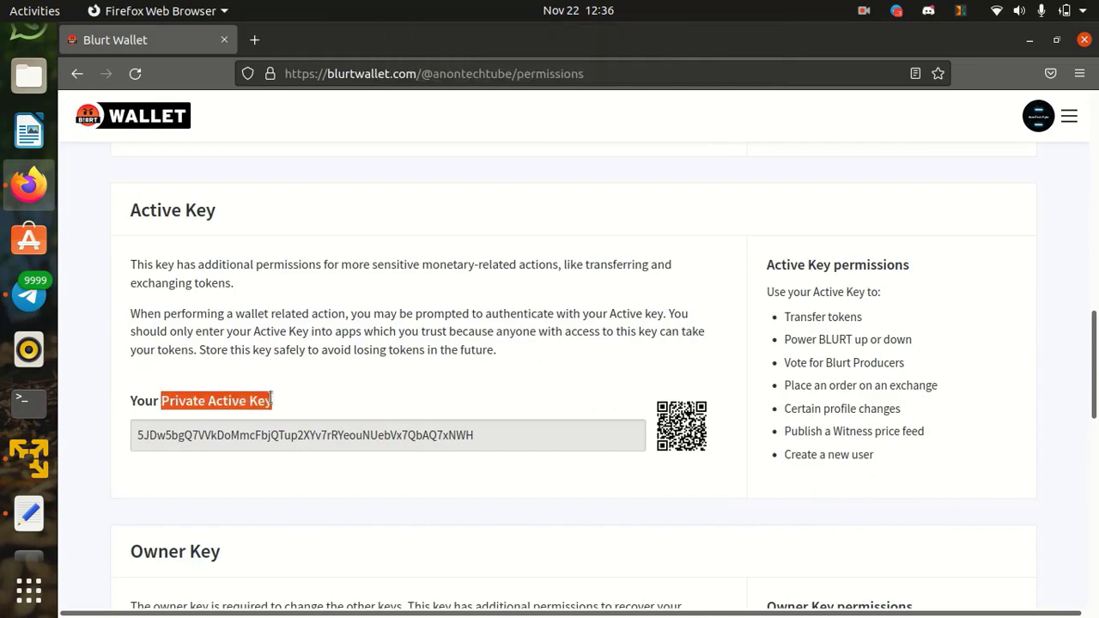
{"action": "left_click", "coordinate": [28, 512]}
{"action": "key", "text": "Return"}
{"action": "type", "text": "Private Active Key"}
{"action": "type", "text": "-"}
{"action": "key", "text": "alt+Tab"}
{"action": "left_click", "coordinate": [28, 512]}
{"action": "key", "text": "Return"}
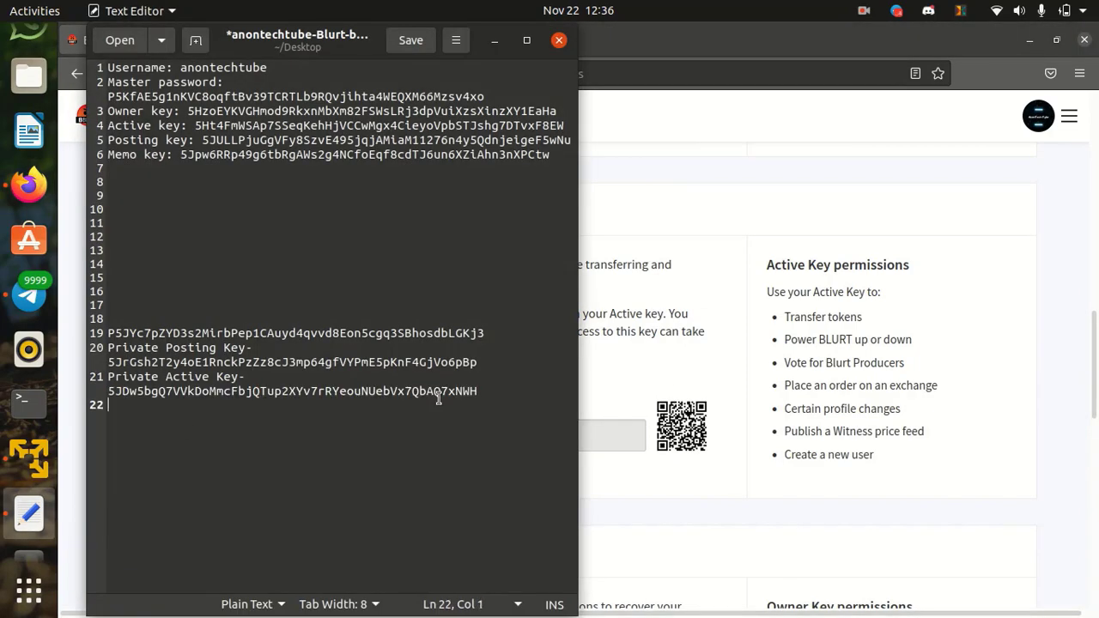
- Add the Private Owner Key label and key to the backup file
{"action": "key", "text": "alt+Tab"}
{"action": "scroll", "coordinate": [159, 304], "scroll_direction": "down", "scroll_amount": 5}
{"action": "left_click_drag", "start_coordinate": [161, 305], "coordinate": [276, 305]}
{"action": "key", "text": "alt+Tab"}
{"action": "type", "text": "Private Owner Key"}
{"action": "type", "text": "-"}
{"action": "key", "text": "alt+Tab"}
{"action": "left_click_drag", "start_coordinate": [455, 336], "coordinate": [133, 336]}
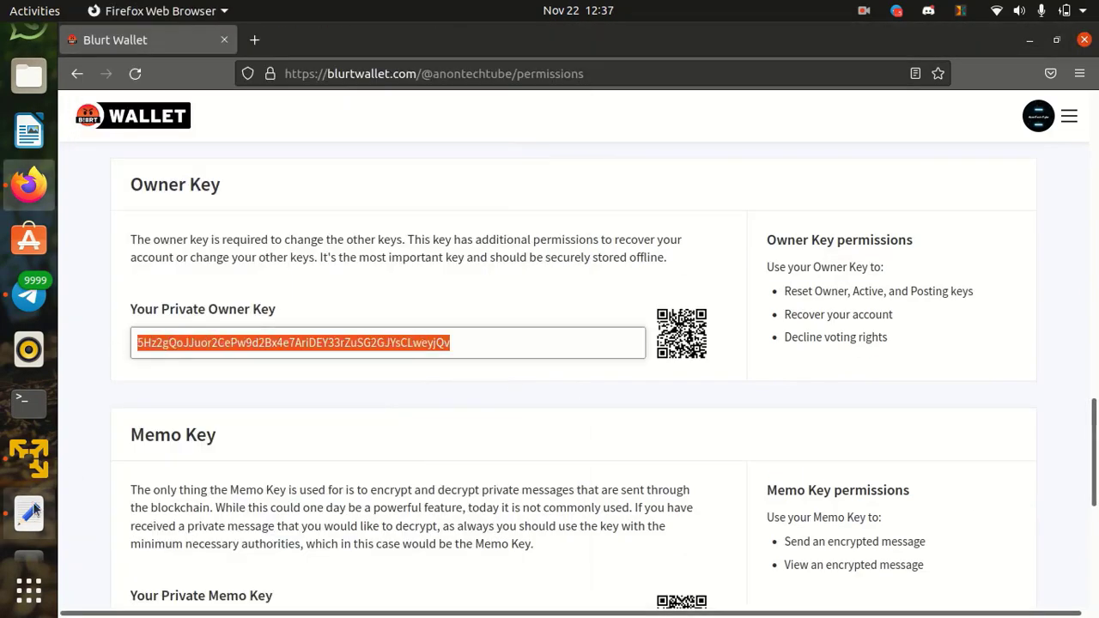
{"action": "key", "text": "alt+Tab"}
{"action": "key", "text": "alt+Tab"}
- Add the Private Memo Key label and key to the backup file
{"action": "scroll", "coordinate": [324, 431], "scroll_direction": "down", "scroll_amount": 4}
{"action": "left_click_drag", "start_coordinate": [161, 412], "coordinate": [273, 412]}
{"action": "key", "text": "ctrl+c"}
{"action": "key", "text": "alt+Tab"}
{"action": "key", "text": "Return"}
{"action": "key", "text": "ctrl+v"}
{"action": "type", "text": "-"}
{"action": "key", "text": "Return"}
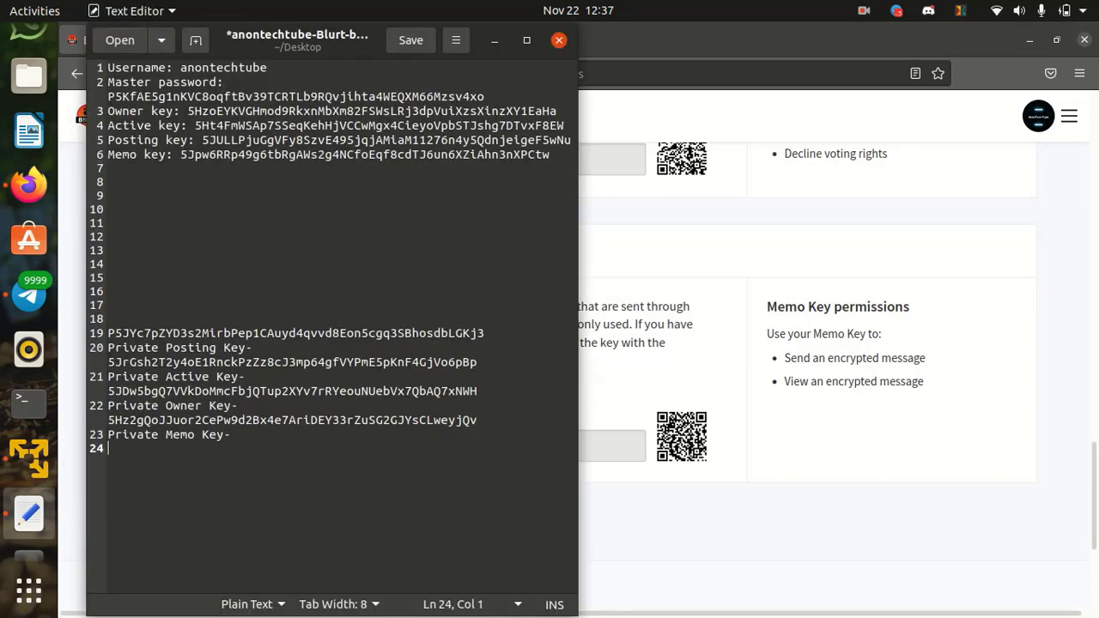
{"action": "key", "text": "BackSpace"}
{"action": "key", "text": "alt+Tab"}
{"action": "left_click_drag", "start_coordinate": [477, 443], "coordinate": [134, 443]}
{"action": "key", "text": "alt+Tab"}
{"action": "key", "text": "ctrl+v"}
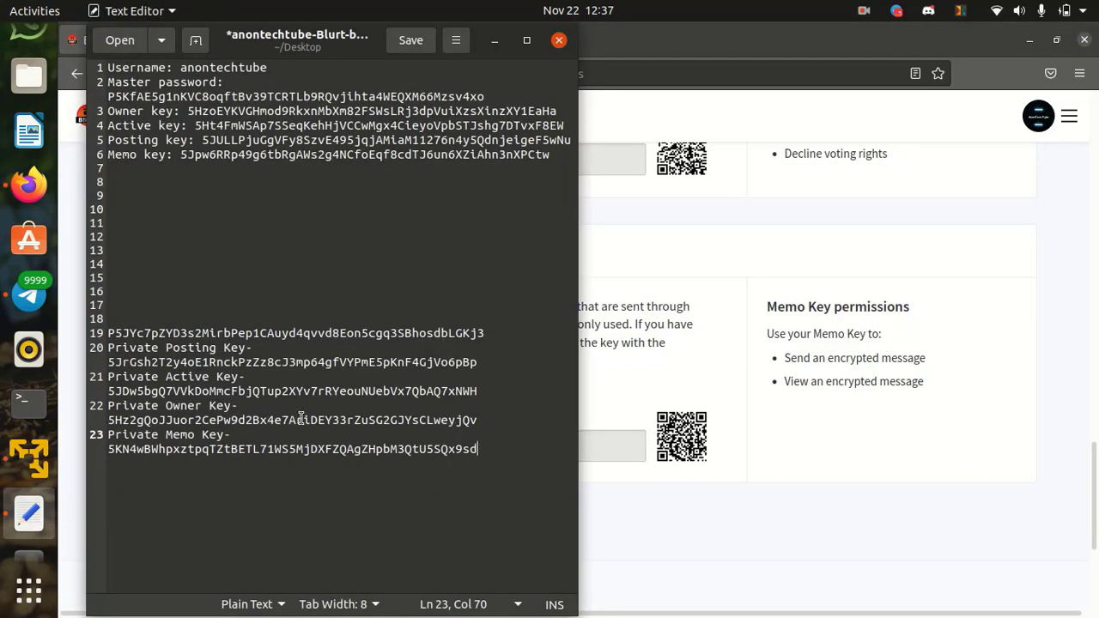
- Type 'Master key' on empty line 18 above the new master password
{"action": "left_click", "coordinate": [128, 317]}
{"action": "type", "text": "Master key"}
{"action": "left_click_drag", "start_coordinate": [268, 67], "coordinate": [105, 67]}
- Copy the username line down onto line 17 above the master key
{"action": "key", "text": "ctrl+c"}
{"action": "left_click", "coordinate": [180, 302]}
{"action": "key", "text": "ctrl+v"}
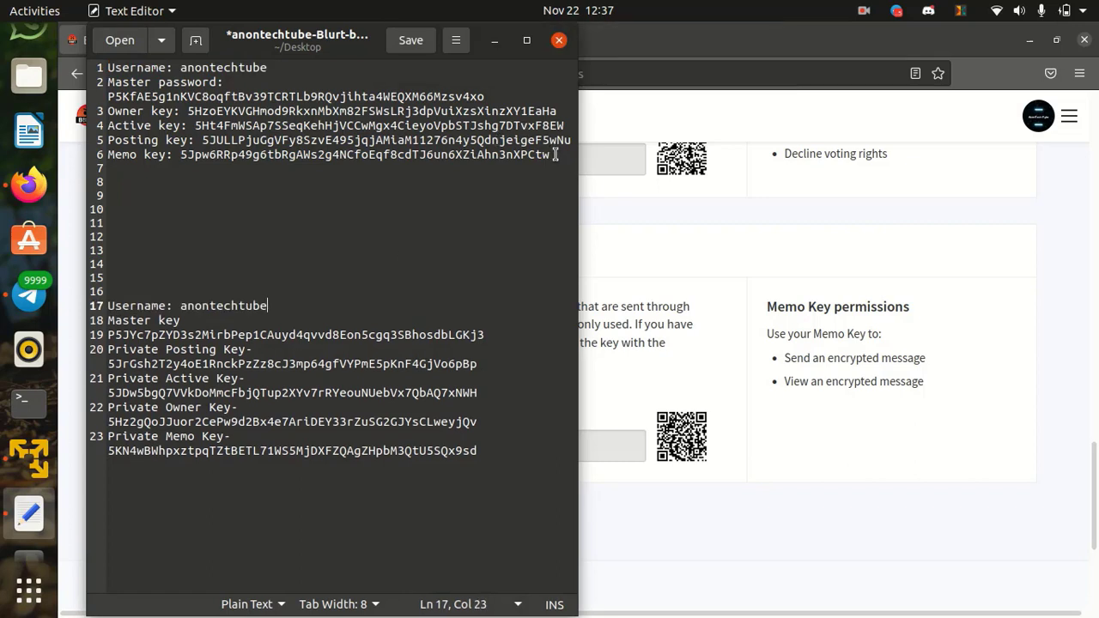
- Delete the old credentials in lines 1–6, remove the blank lines, and save the file
{"action": "left_click_drag", "start_coordinate": [556, 154], "coordinate": [96, 69]}
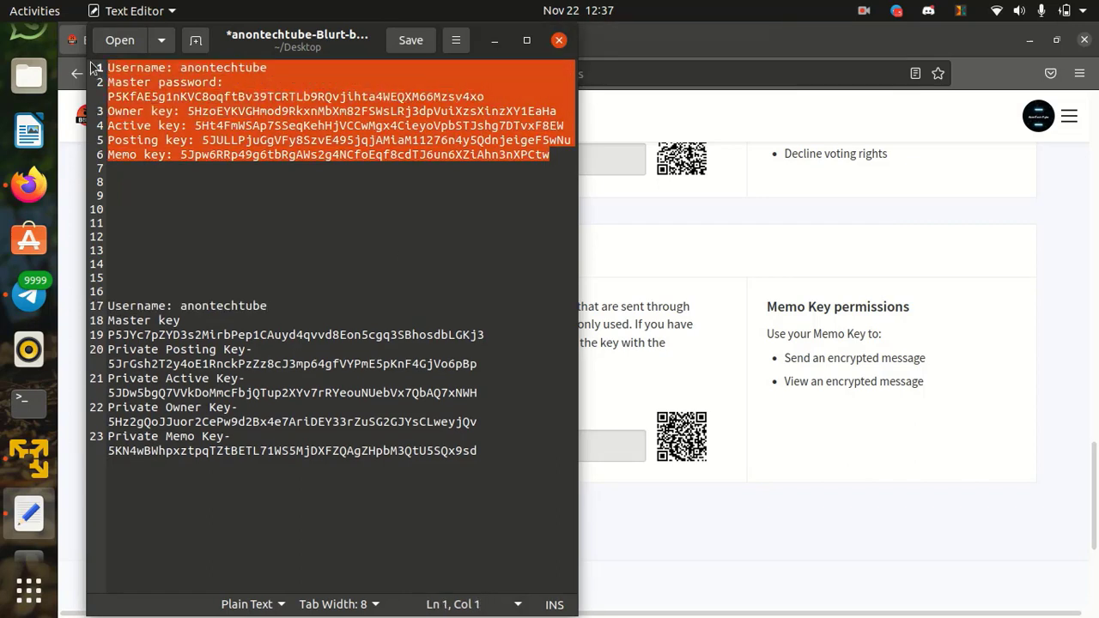
{"action": "key", "text": "Delete"}
{"action": "left_click", "coordinate": [107, 219]}
{"action": "key", "text": "BackSpace"}
{"action": "key", "text": "BackSpace"}
{"action": "key", "text": "BackSpace"}
{"action": "key", "text": "BackSpace"}
{"action": "key", "text": "BackSpace"}
{"action": "key", "text": "BackSpace"}
{"action": "key", "text": "BackSpace"}
{"action": "key", "text": "BackSpace"}
{"action": "key", "text": "BackSpace"}
{"action": "key", "text": "BackSpace"}
{"action": "key", "text": "BackSpace"}
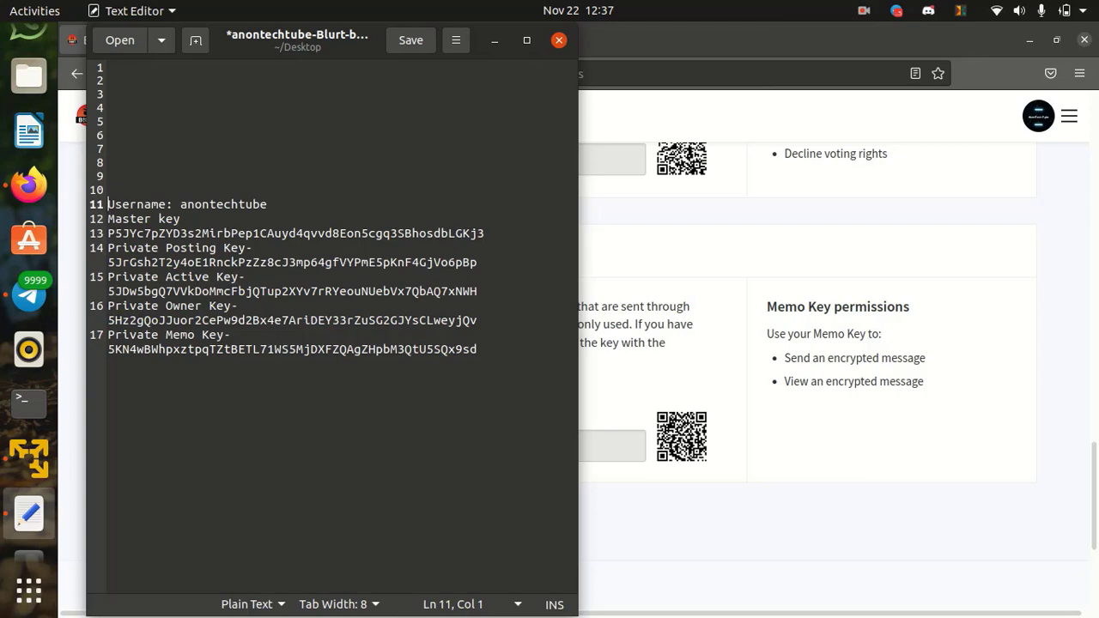
{"action": "left_click", "coordinate": [410, 47]}
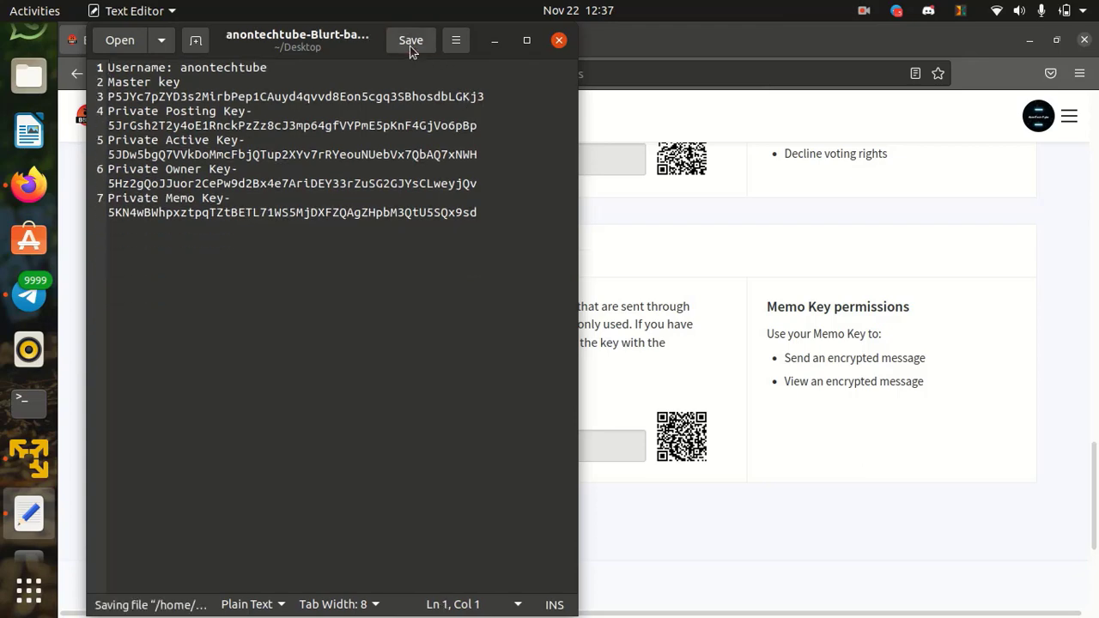
{"action": "left_click", "coordinate": [647, 240]}
{"action": "scroll", "coordinate": [428, 374], "scroll_direction": "up", "scroll_amount": 15}
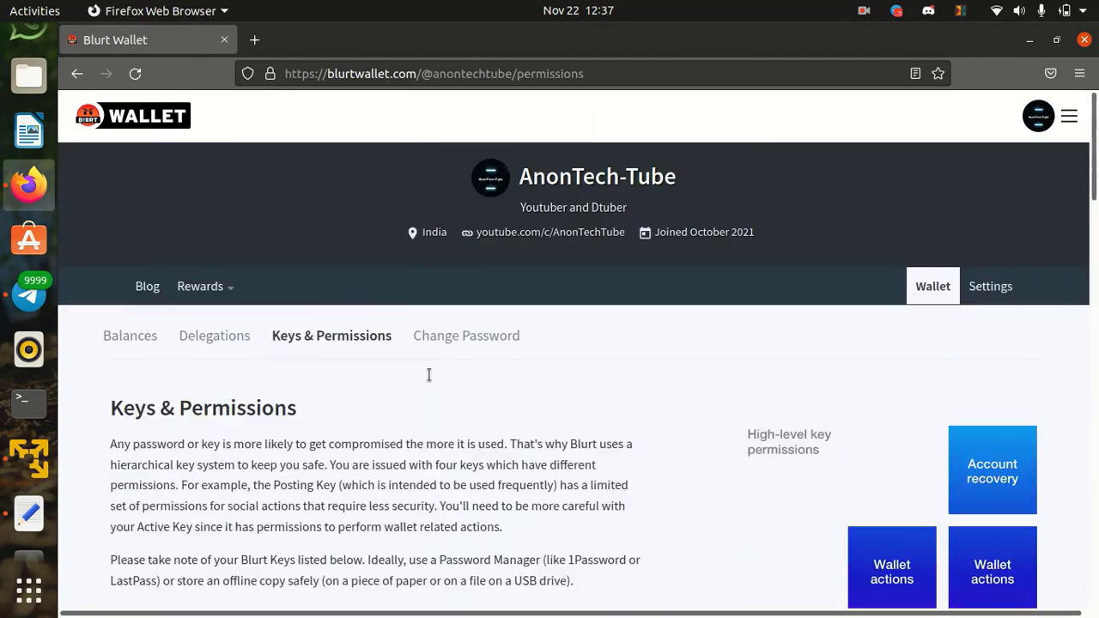
- Log out of Blurt Wallet using the avatar's account menu
{"action": "left_click", "coordinate": [1041, 118]}
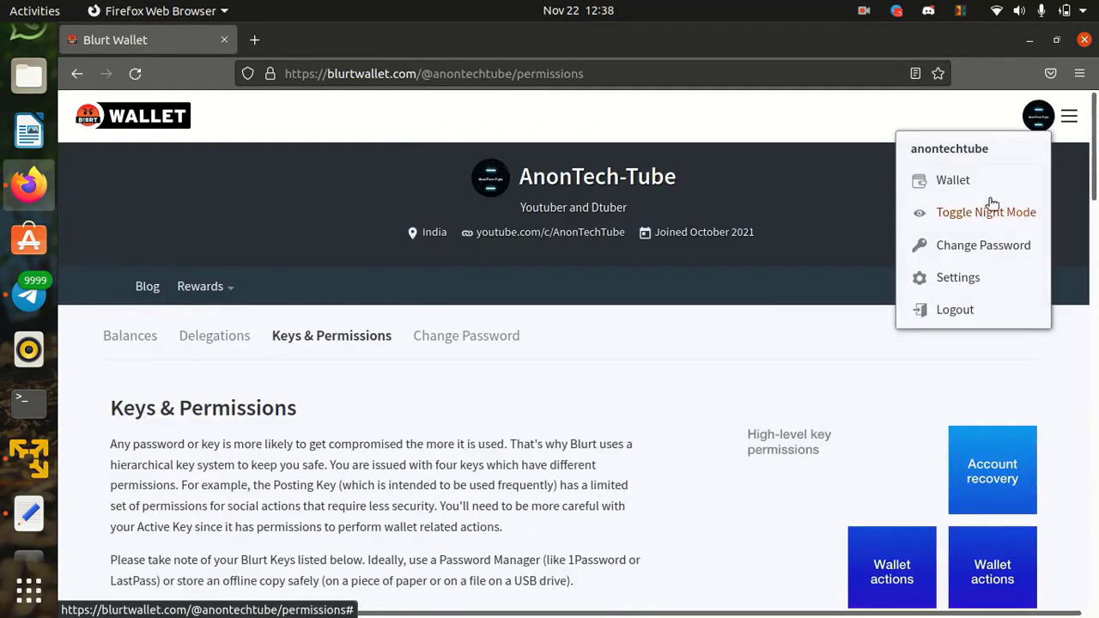
{"action": "left_click", "coordinate": [954, 311]}
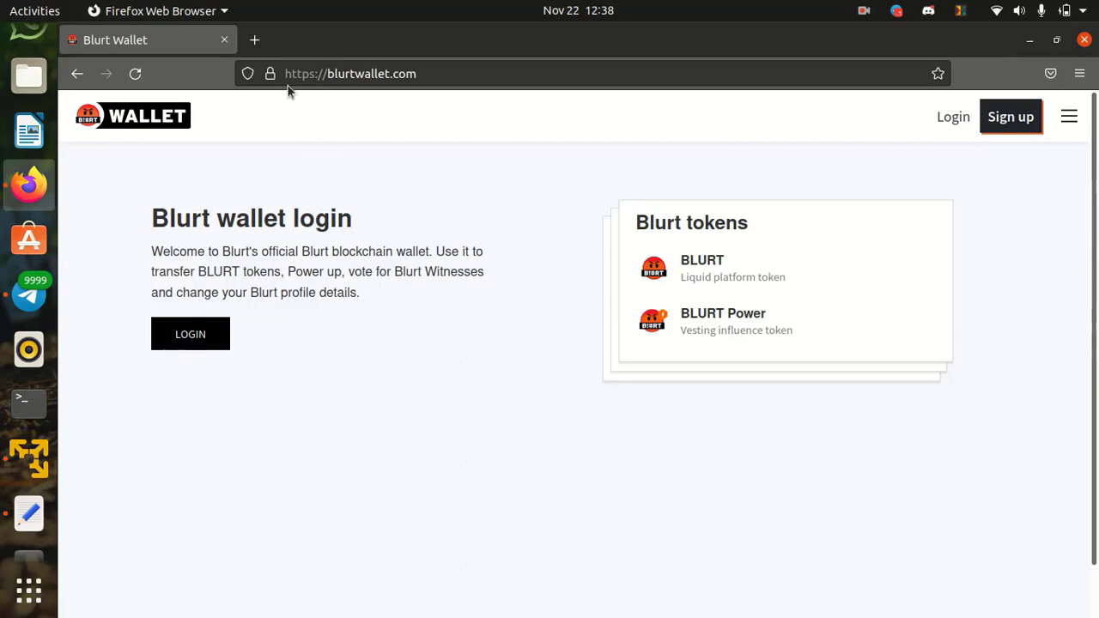
- Open blurt.blog in a new browser tab and bring up its login form
{"action": "left_click", "coordinate": [255, 43]}
{"action": "left_click", "coordinate": [356, 73]}
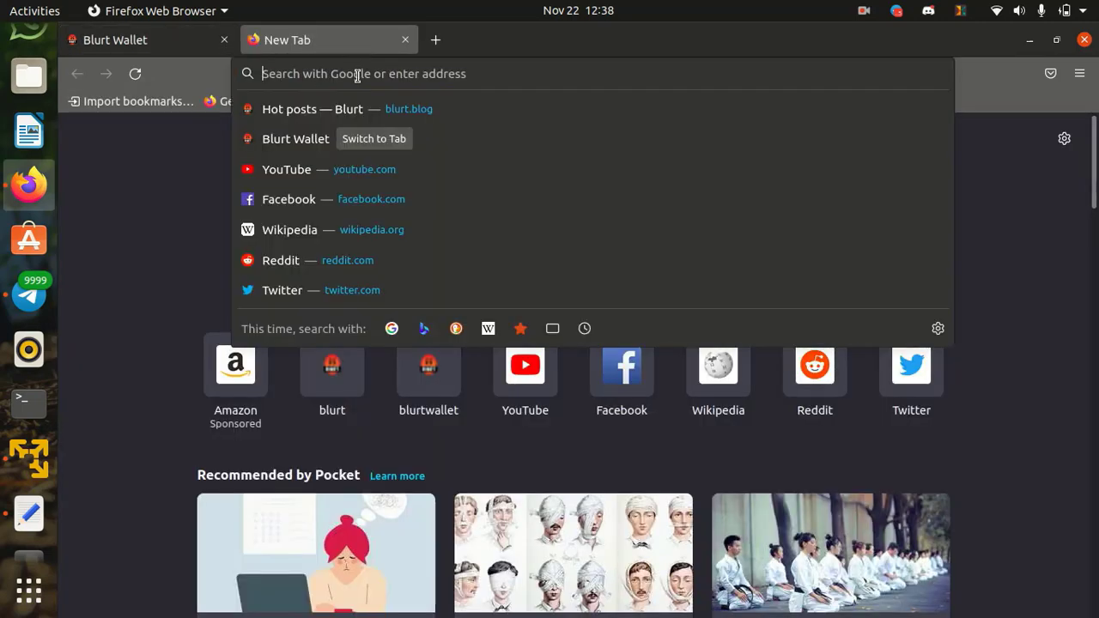
{"action": "type", "text": "bl"}
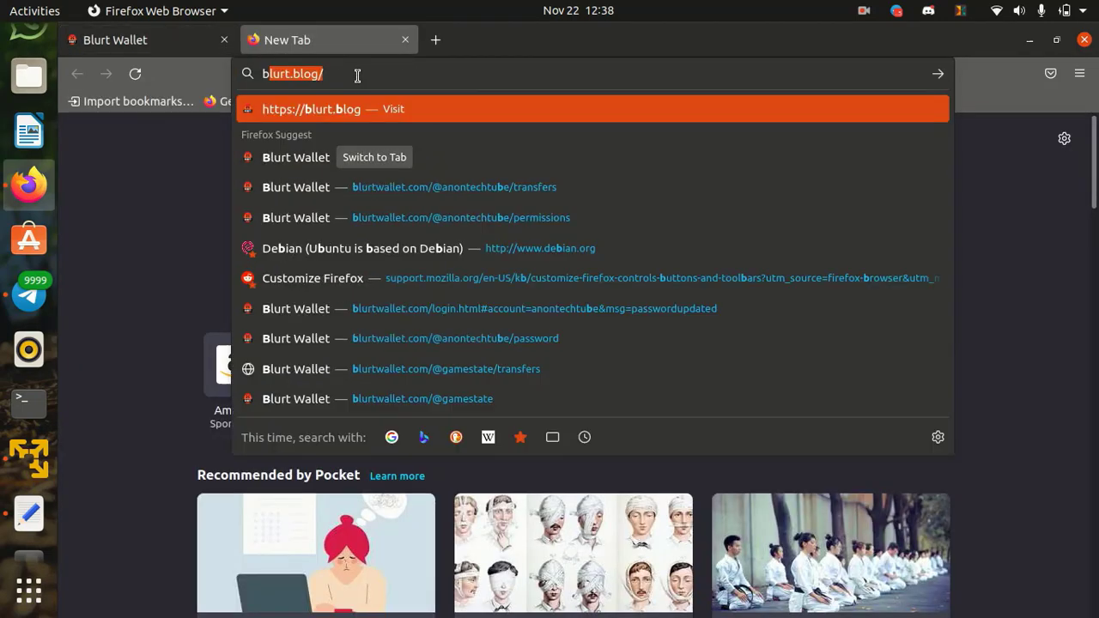
{"action": "type", "text": "u"}
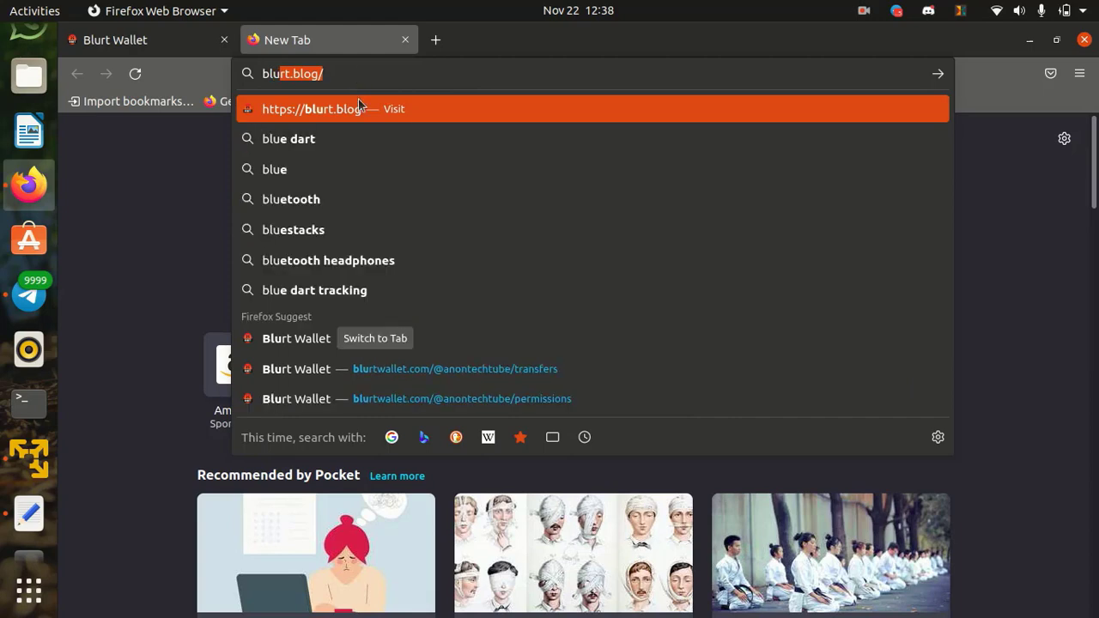
{"action": "left_click", "coordinate": [365, 110]}
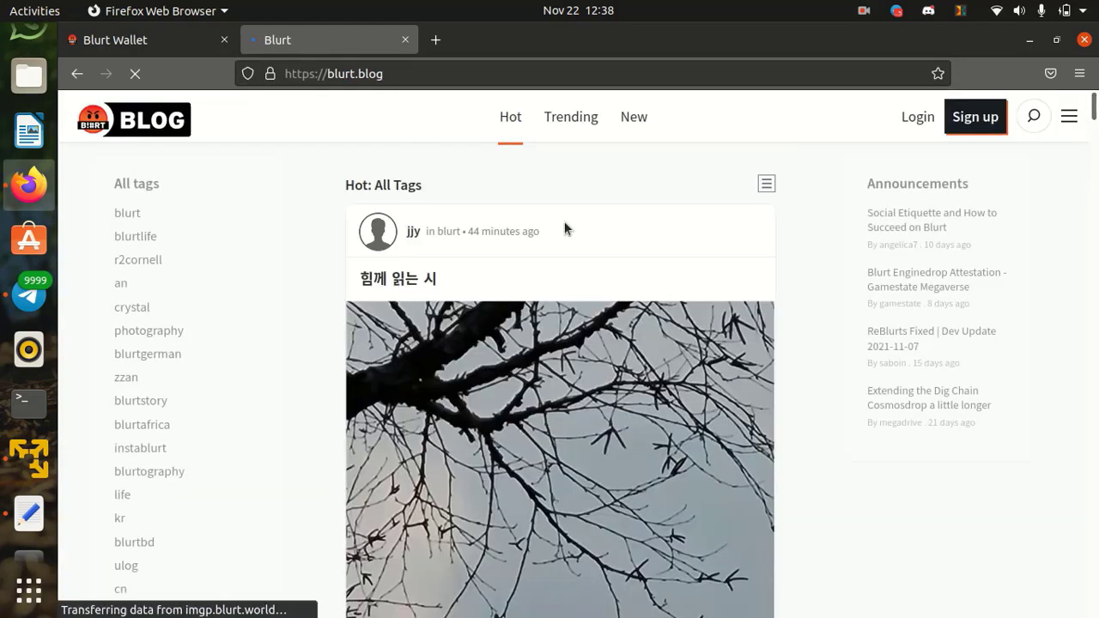
{"action": "left_click", "coordinate": [910, 120]}
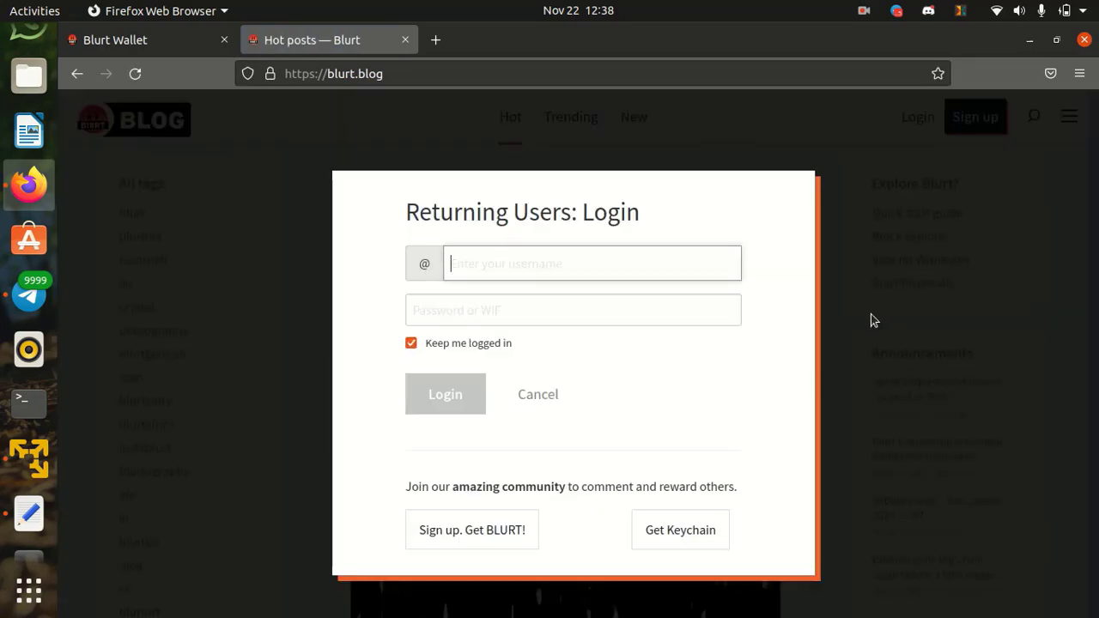
- Copy the account username from the backup file into the blog login form
{"action": "left_click", "coordinate": [28, 513]}
{"action": "left_click_drag", "start_coordinate": [267, 68], "coordinate": [196, 72]}
{"action": "key", "text": "ctrl+c"}
{"action": "left_click", "coordinate": [566, 256]}
{"action": "key", "text": "ctrl+v"}
{"action": "left_click", "coordinate": [592, 313]}
- Paste the new Private Posting Key as the password, log in, and decline saving the login
{"action": "key", "text": "alt+Tab"}
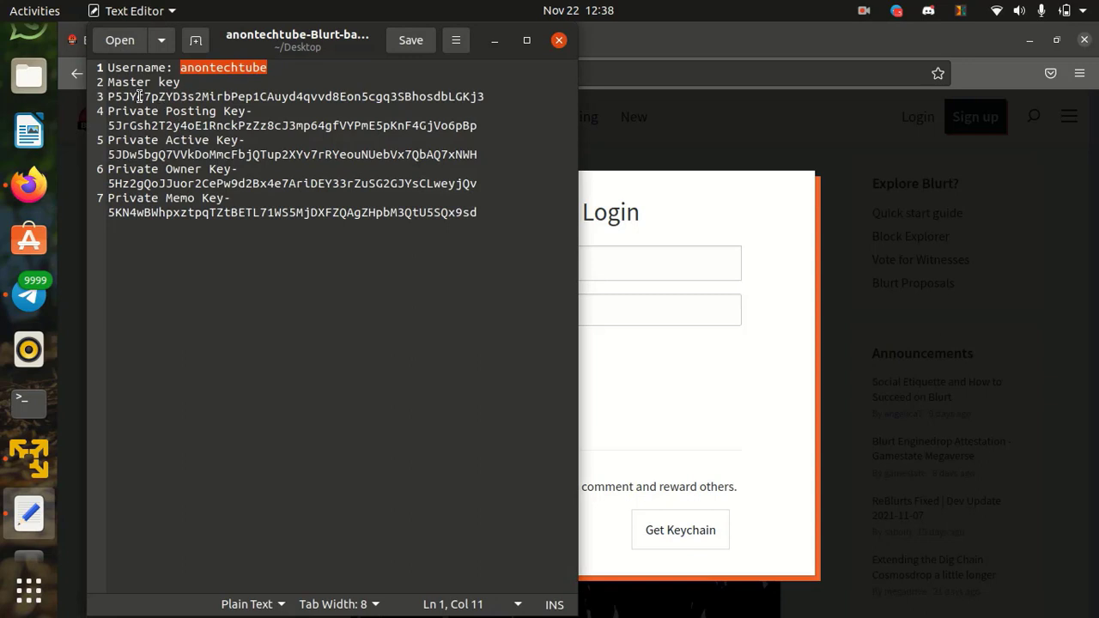
{"action": "left_click_drag", "start_coordinate": [109, 125], "coordinate": [480, 125]}
{"action": "key", "text": "ctrl+c"}
{"action": "left_click", "coordinate": [731, 229]}
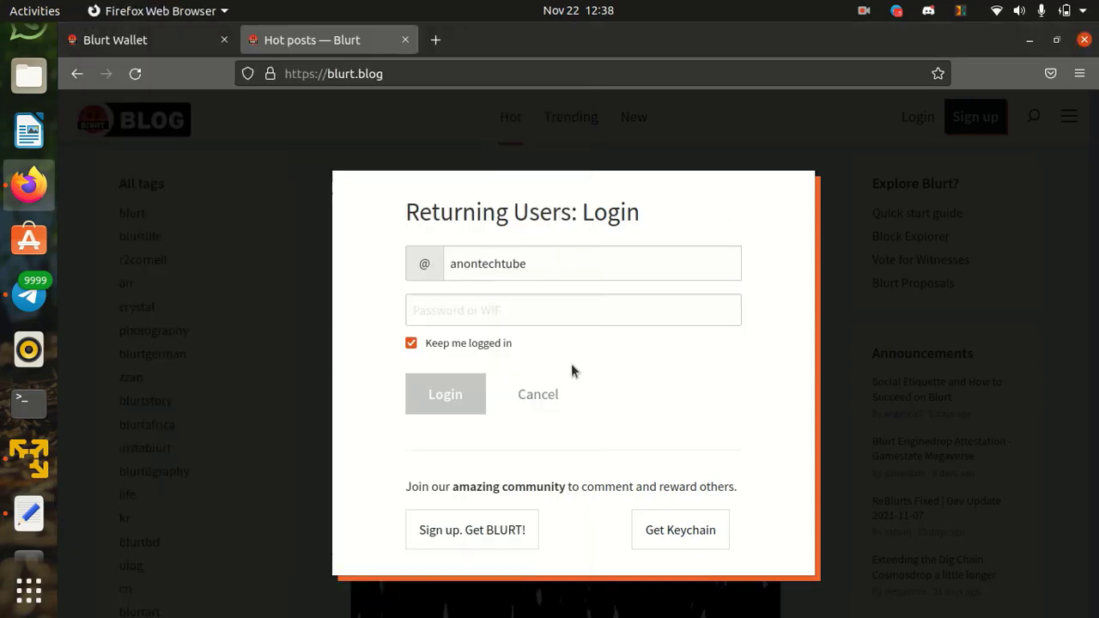
{"action": "left_click", "coordinate": [529, 315]}
{"action": "key", "text": "ctrl+v"}
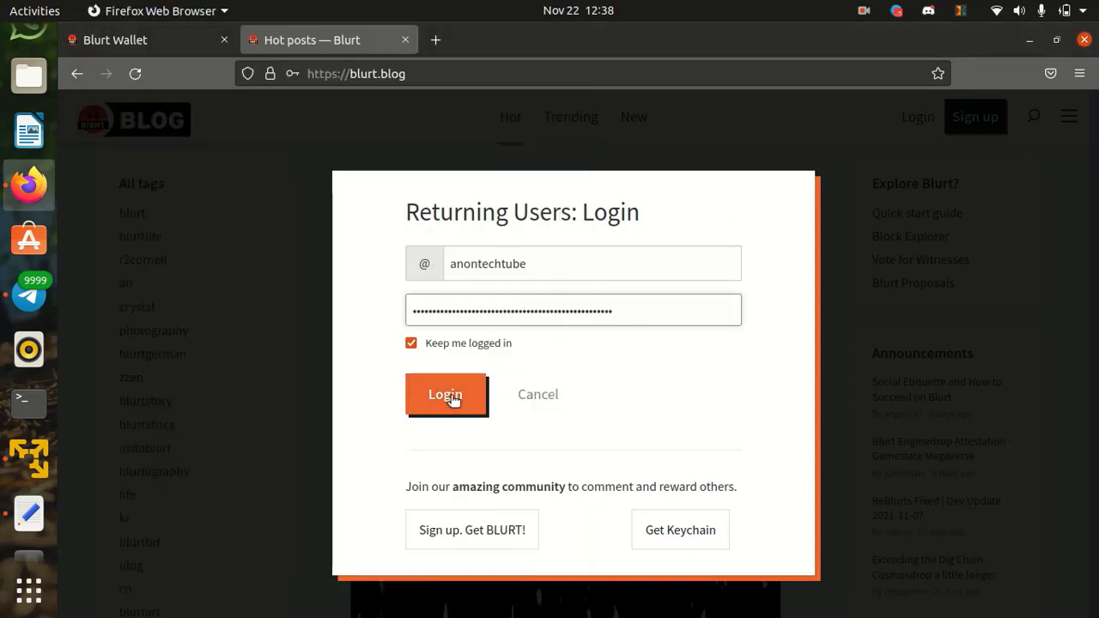
{"action": "left_click", "coordinate": [463, 397]}
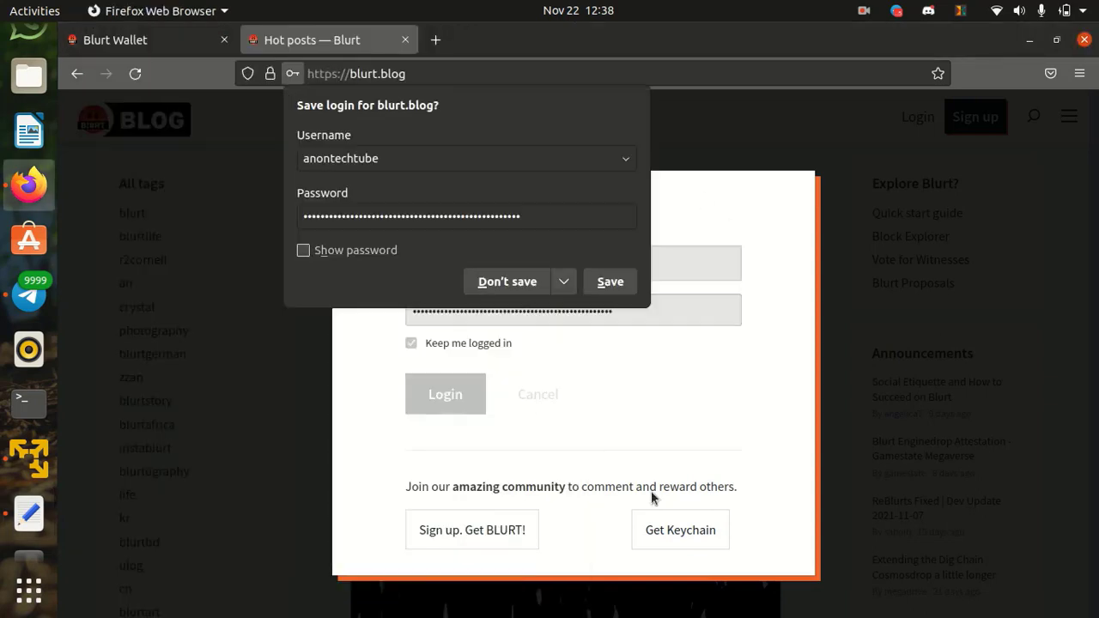
{"action": "left_click", "coordinate": [519, 283]}
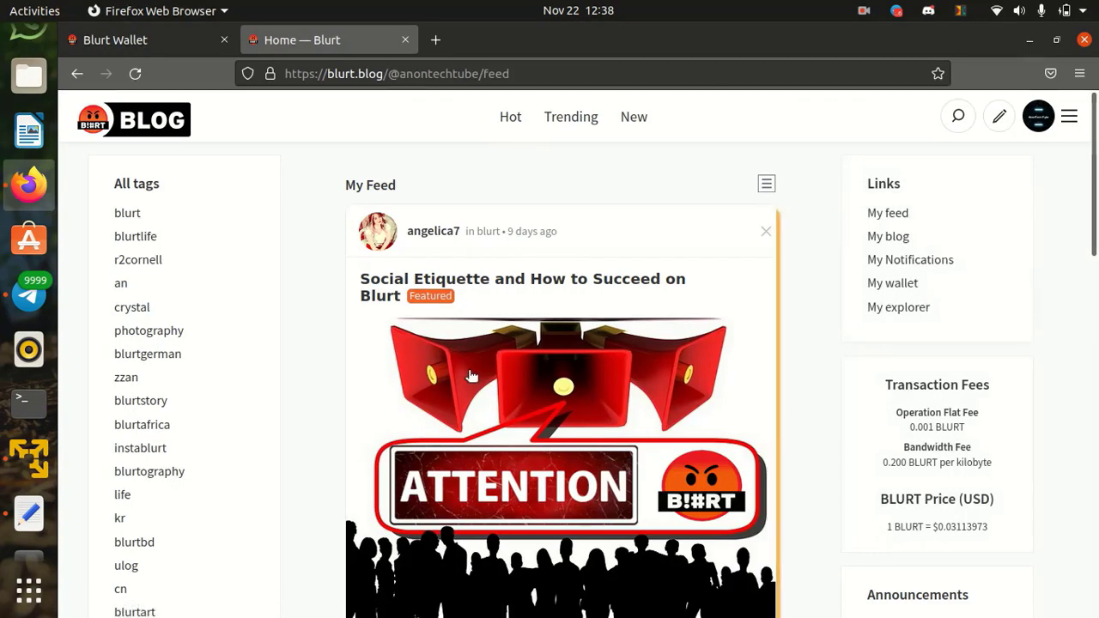
- Open the account's own blog page and check its comments to confirm the login works
{"action": "scroll", "coordinate": [471, 376], "scroll_direction": "down", "scroll_amount": 7}
{"action": "scroll", "coordinate": [601, 343], "scroll_direction": "up", "scroll_amount": 5}
{"action": "left_click", "coordinate": [1037, 116]}
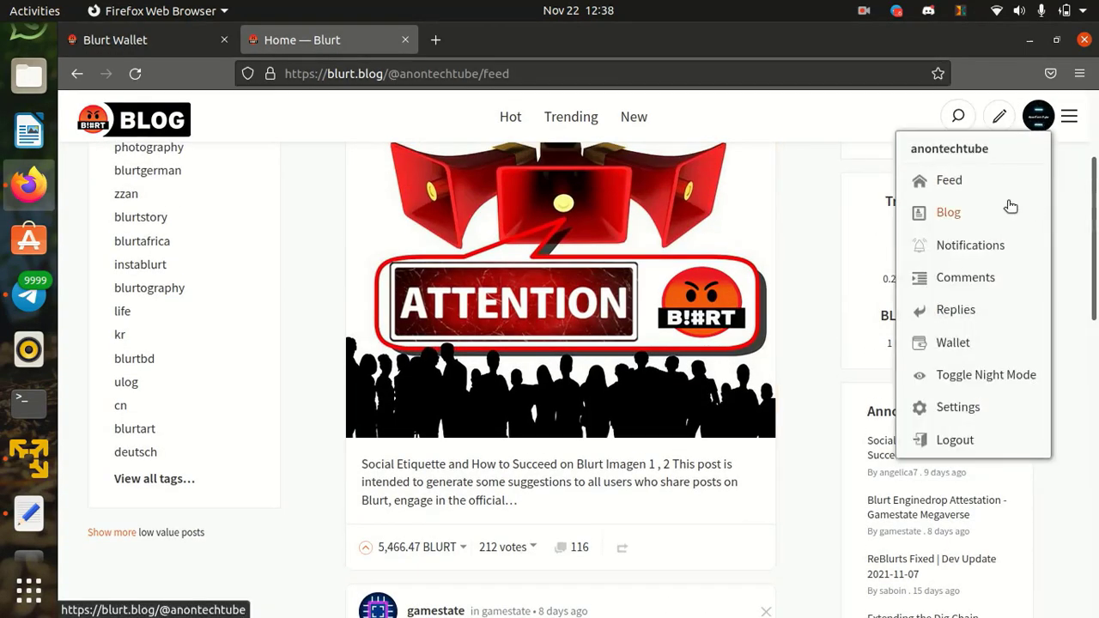
{"action": "left_click", "coordinate": [1011, 207]}
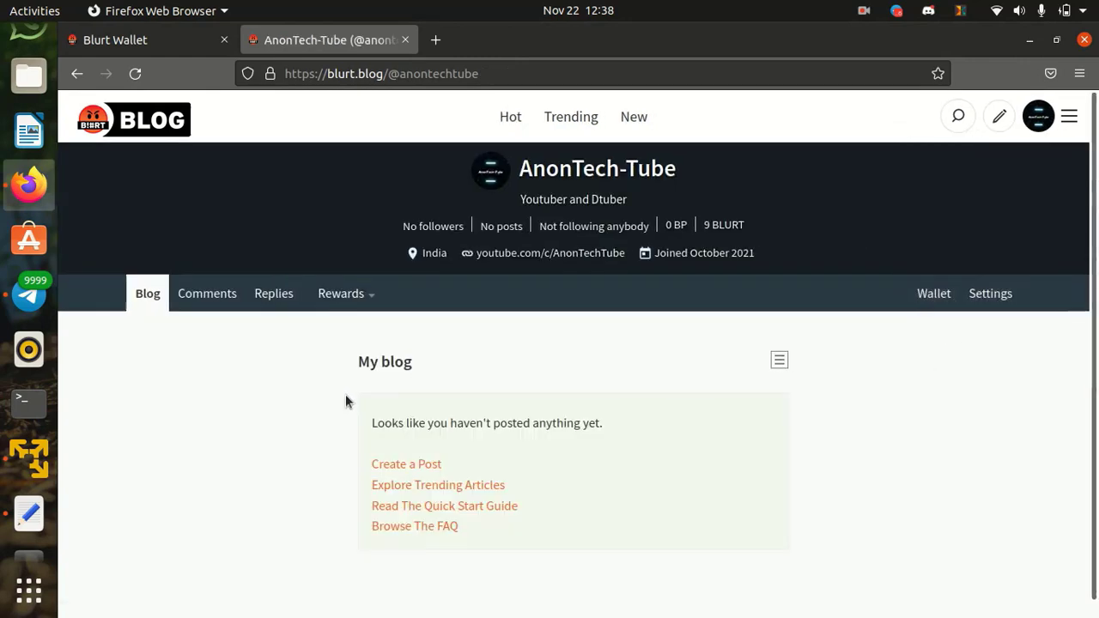
{"action": "scroll", "coordinate": [309, 343], "scroll_direction": "down", "scroll_amount": 1}
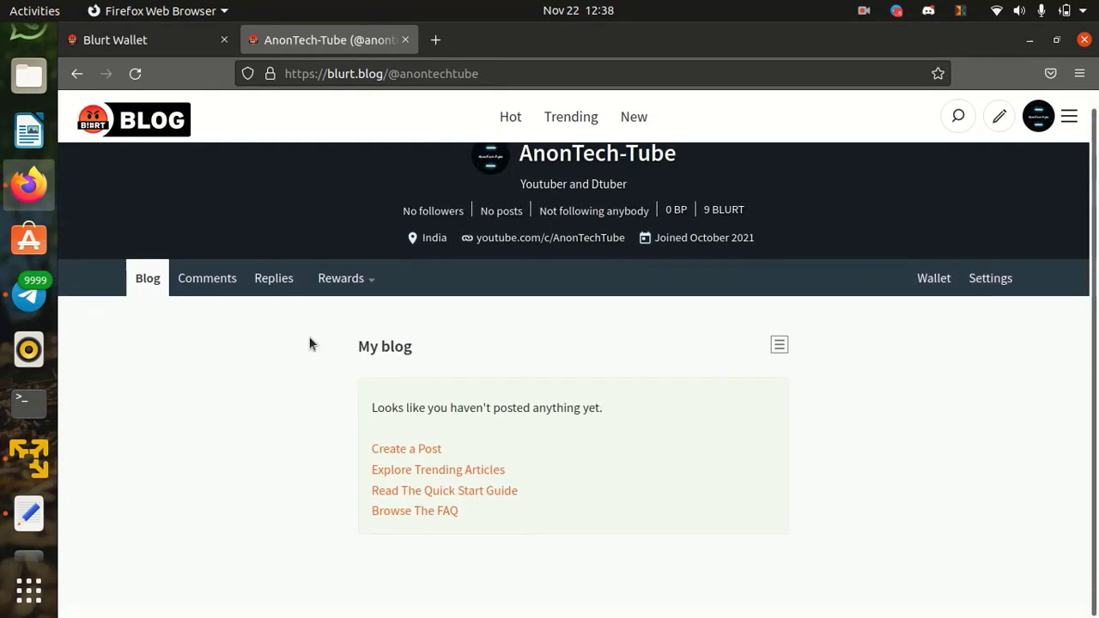
{"action": "left_click", "coordinate": [207, 293]}
{"action": "key", "text": "alt+Left"}
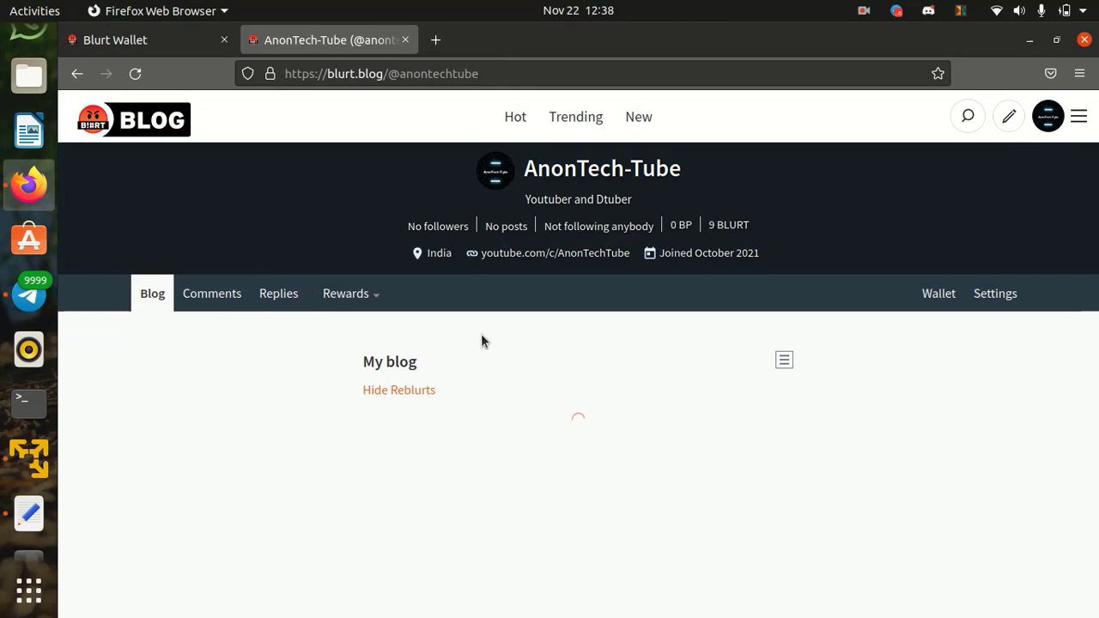
{"action": "left_click", "coordinate": [164, 46]}
- Log into the wallet with the username and new Private Active Key from the backup file
{"action": "left_click", "coordinate": [975, 123]}
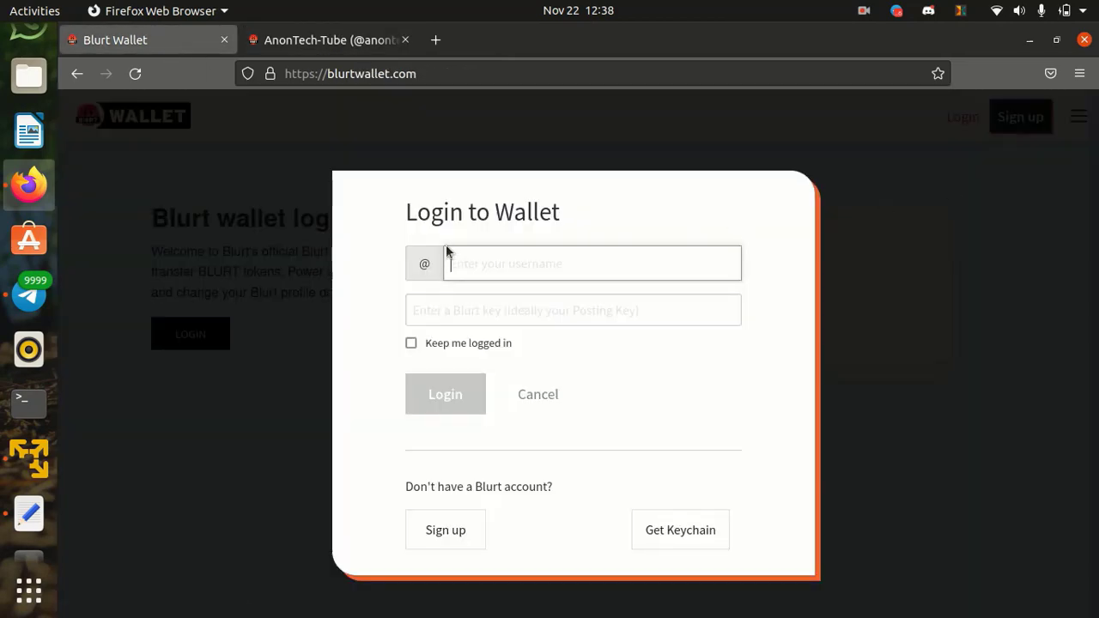
{"action": "left_click", "coordinate": [29, 514]}
{"action": "left_click_drag", "start_coordinate": [267, 68], "coordinate": [180, 68]}
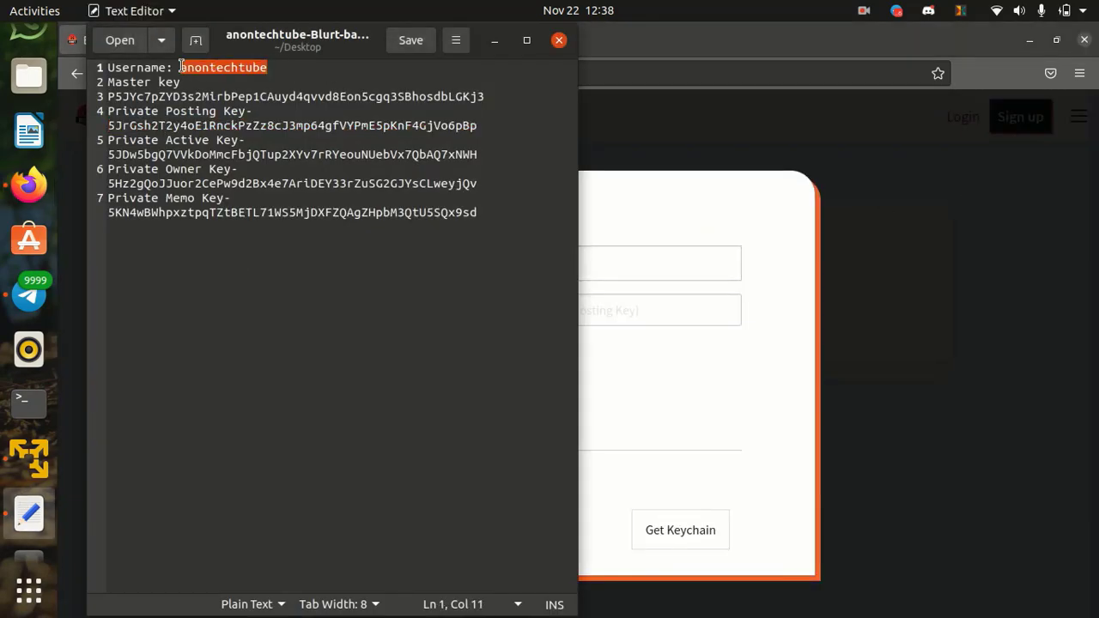
{"action": "left_click", "coordinate": [633, 259]}
{"action": "key", "text": "ctrl+v"}
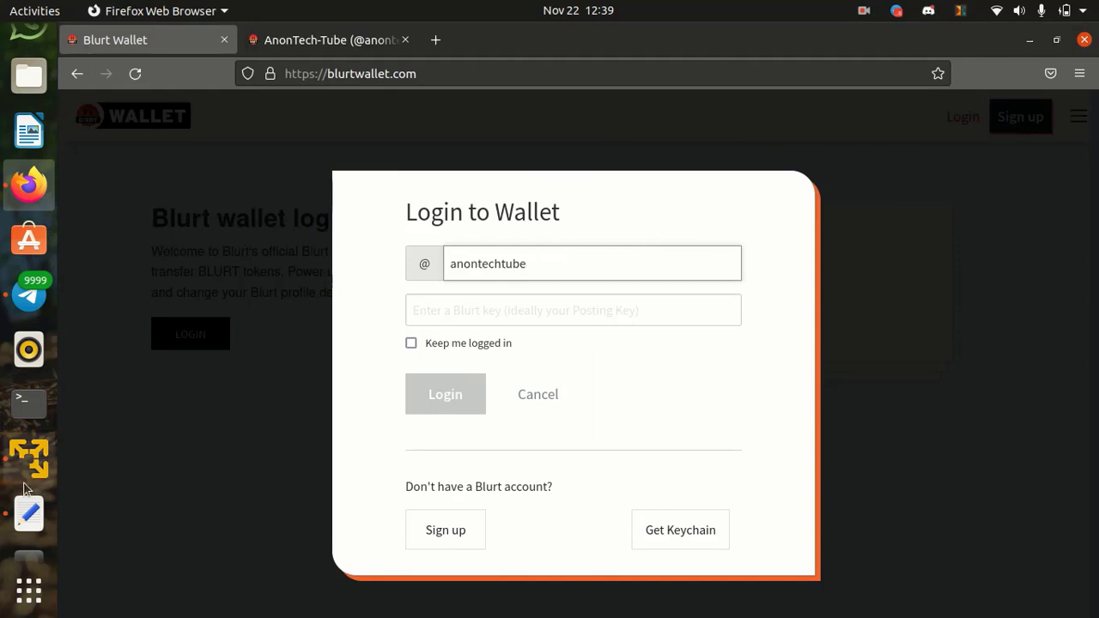
{"action": "left_click", "coordinate": [29, 513]}
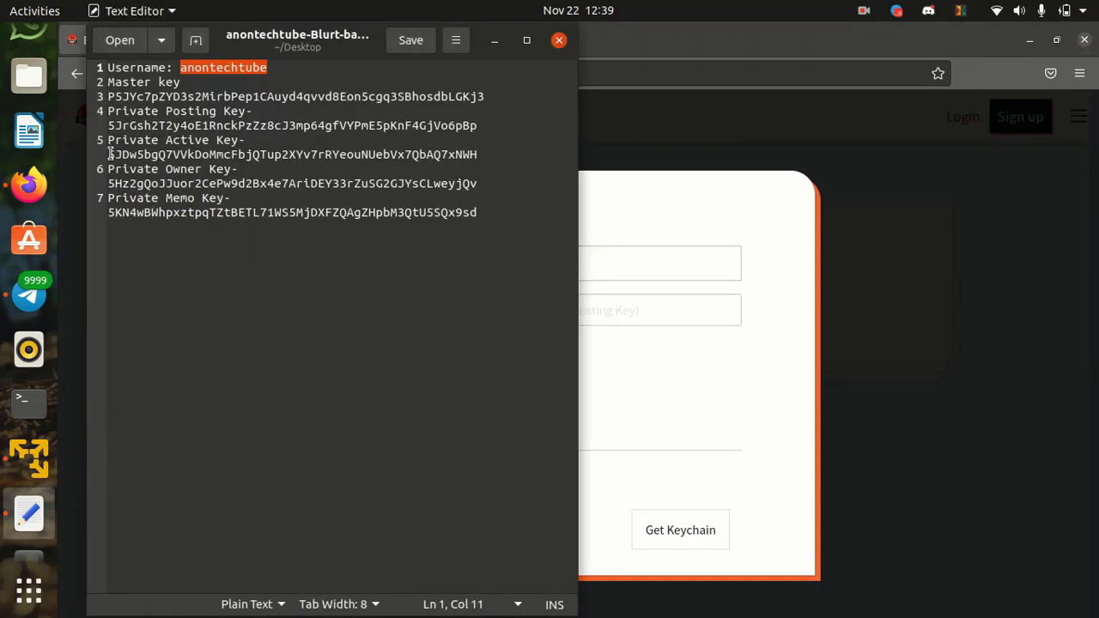
{"action": "left_click_drag", "start_coordinate": [109, 154], "coordinate": [477, 155]}
{"action": "left_click", "coordinate": [648, 314]}
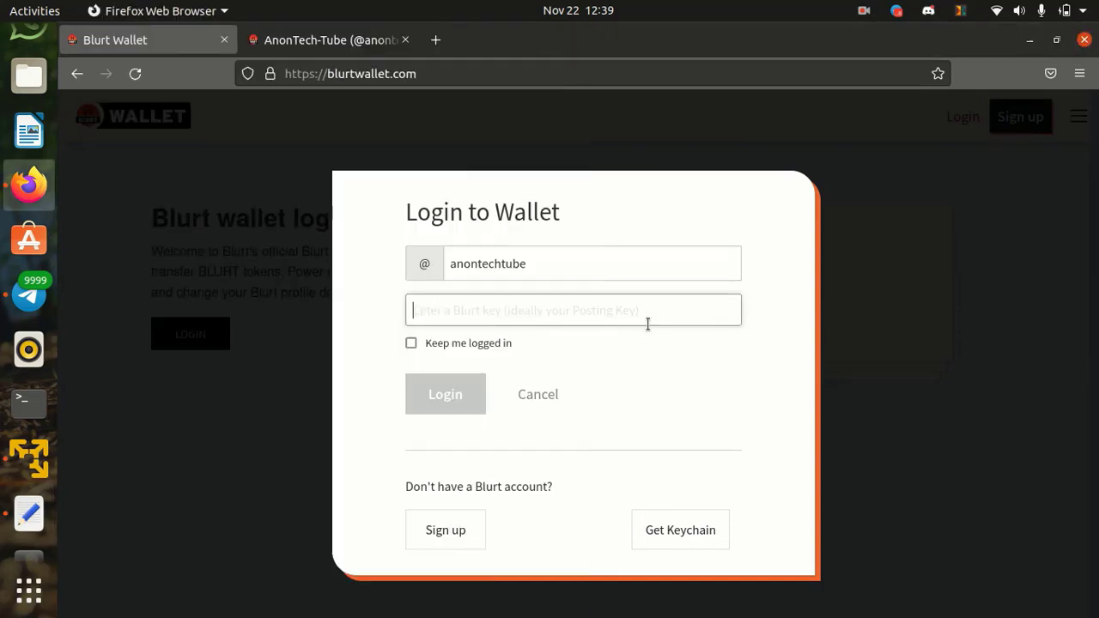
{"action": "key", "text": "ctrl+v"}
{"action": "left_click", "coordinate": [456, 395]}
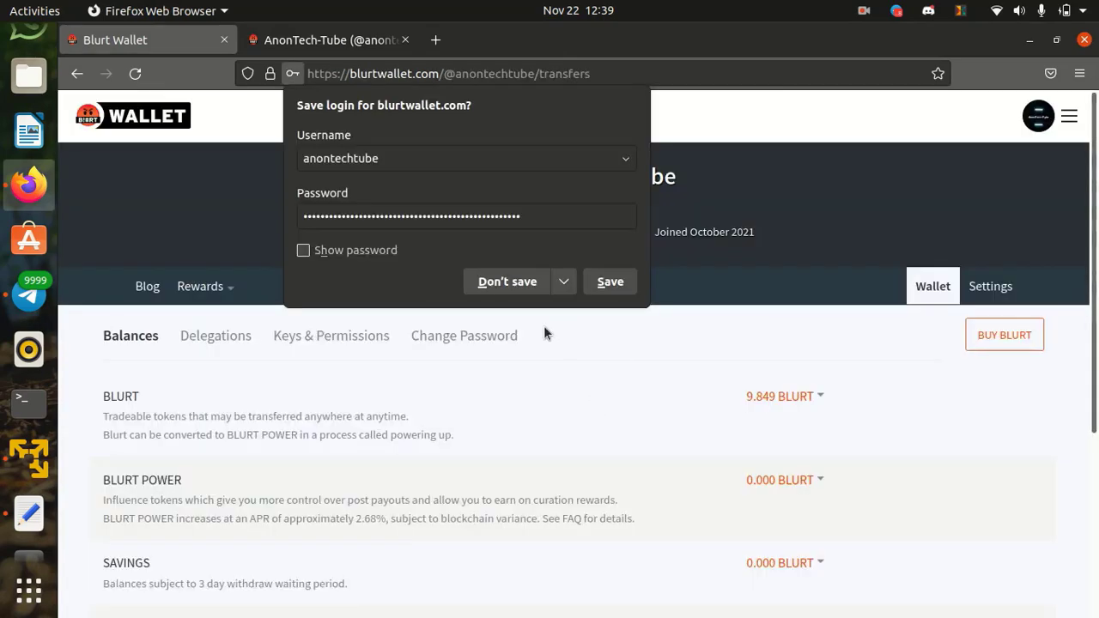